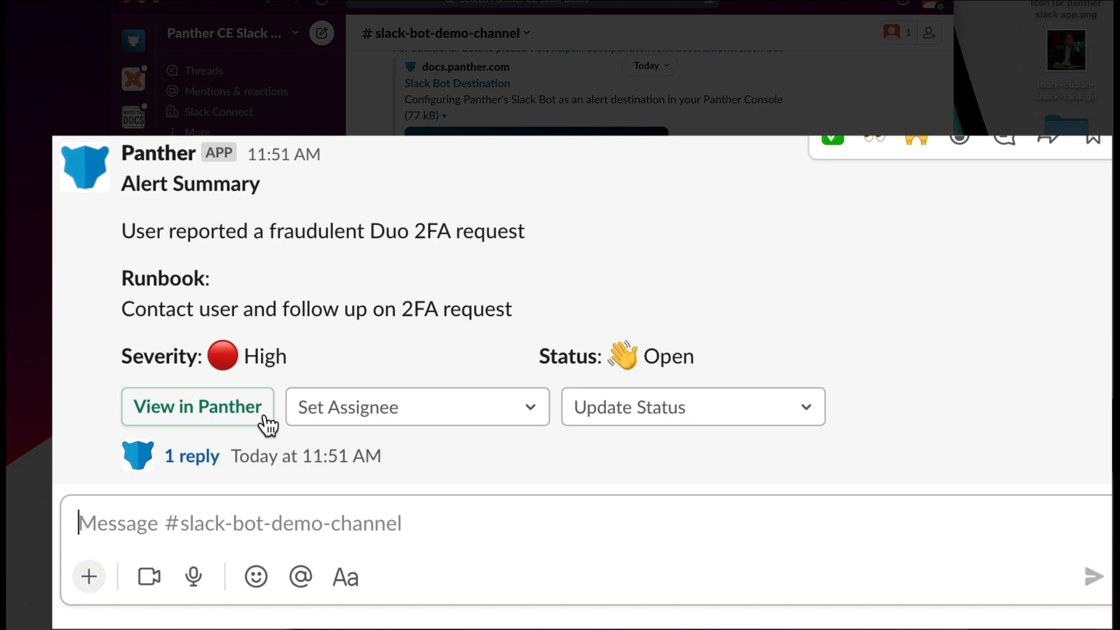
# Examine the assignee and status options on the Duo 2FA alert in the Slack channel
pyautogui.click(536, 411)
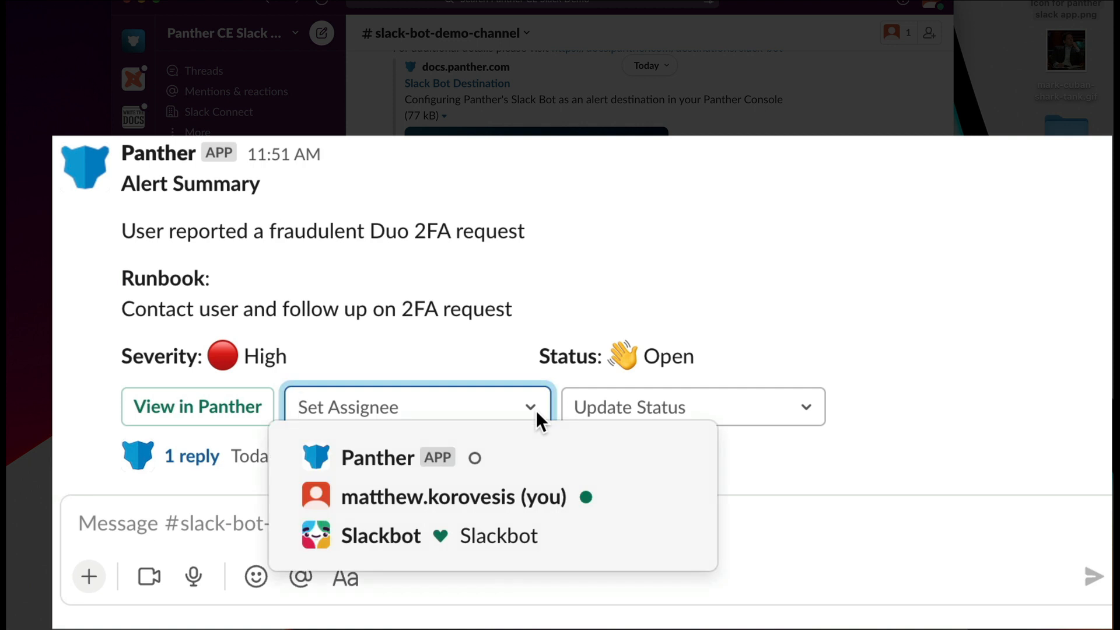
pyautogui.click(807, 411)
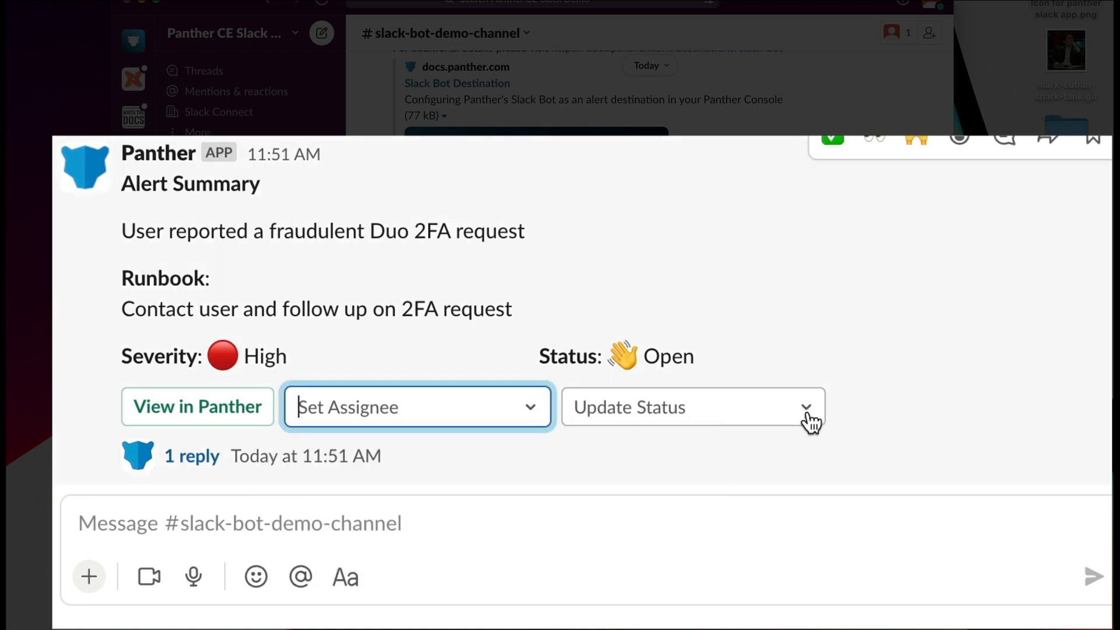
pyautogui.click(807, 411)
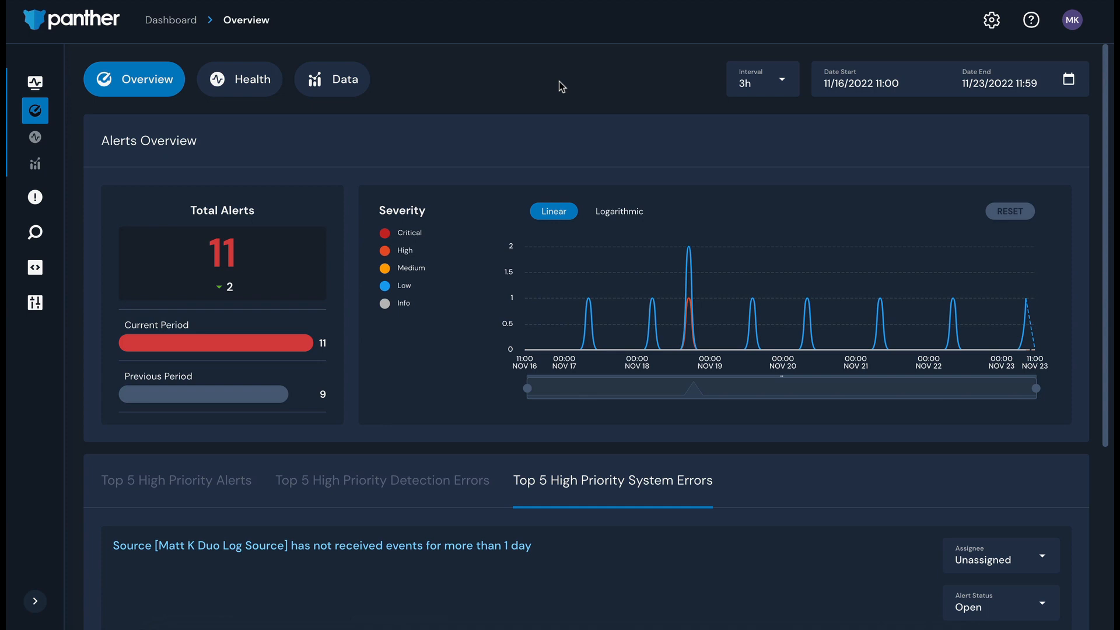
# In the Panther console, start a new Slack Bot alert destination and copy its app manifest
pyautogui.moveTo(94, 302)
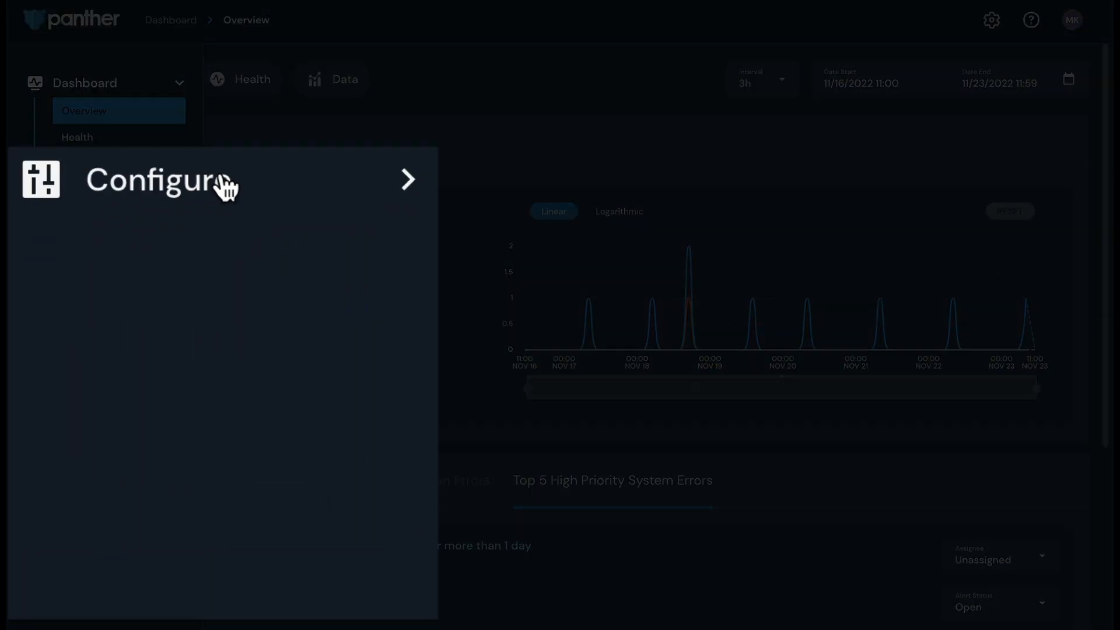
pyautogui.click(224, 183)
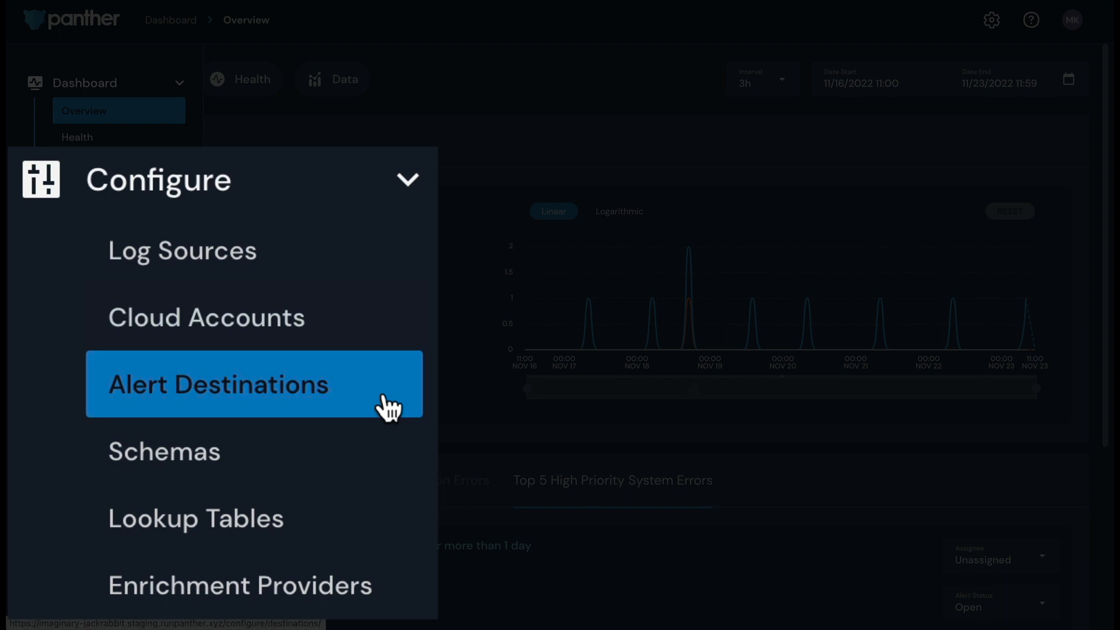
pyautogui.click(170, 389)
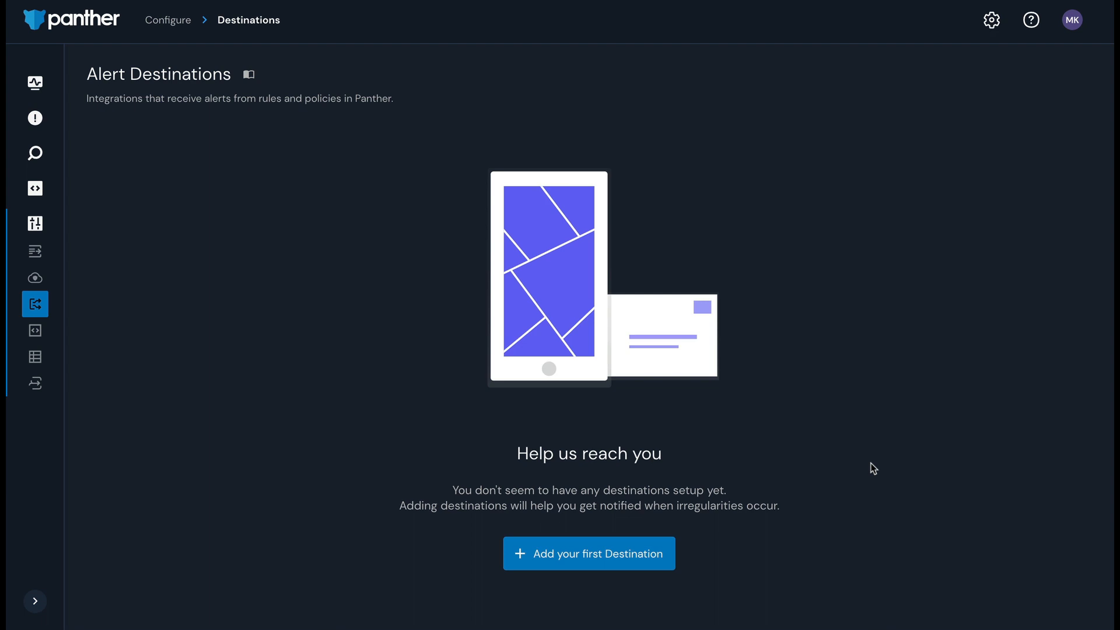
pyautogui.click(646, 552)
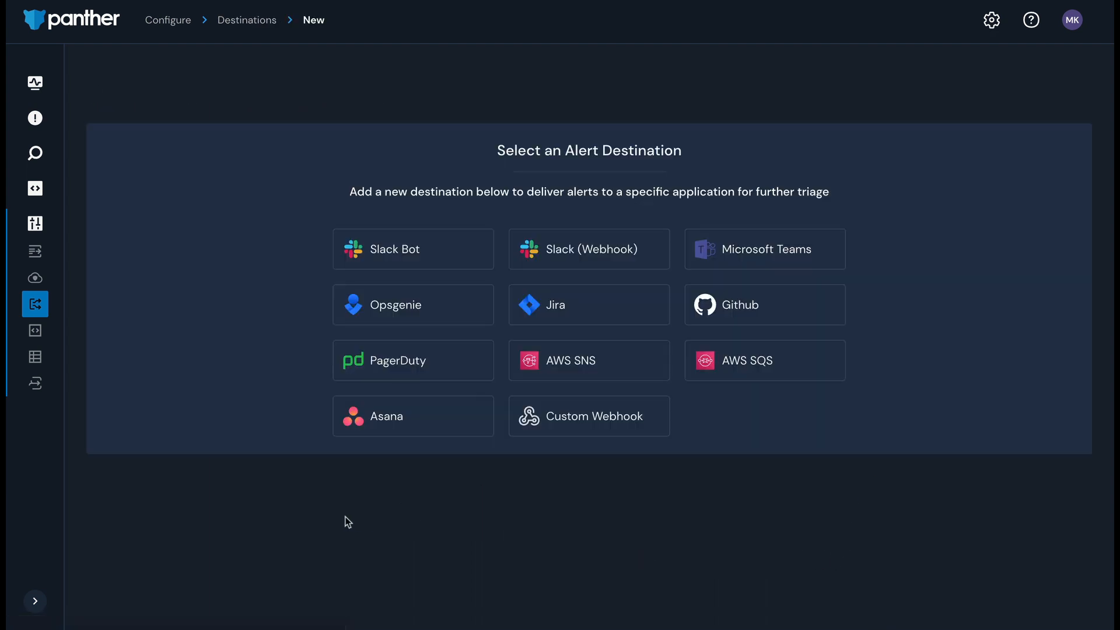
pyautogui.click(447, 262)
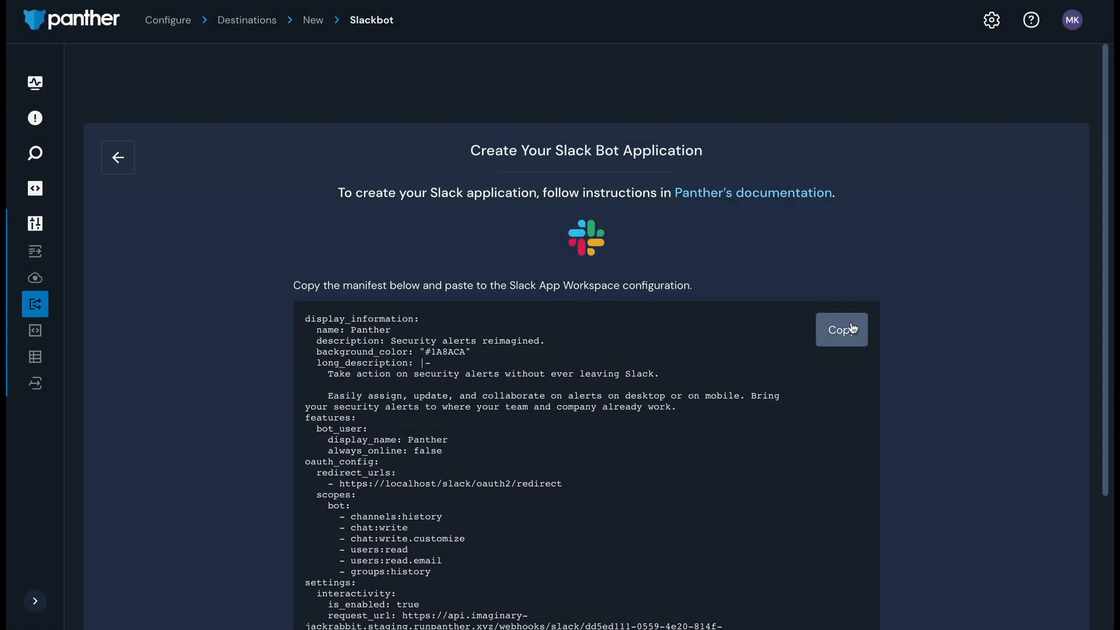
pyautogui.click(852, 328)
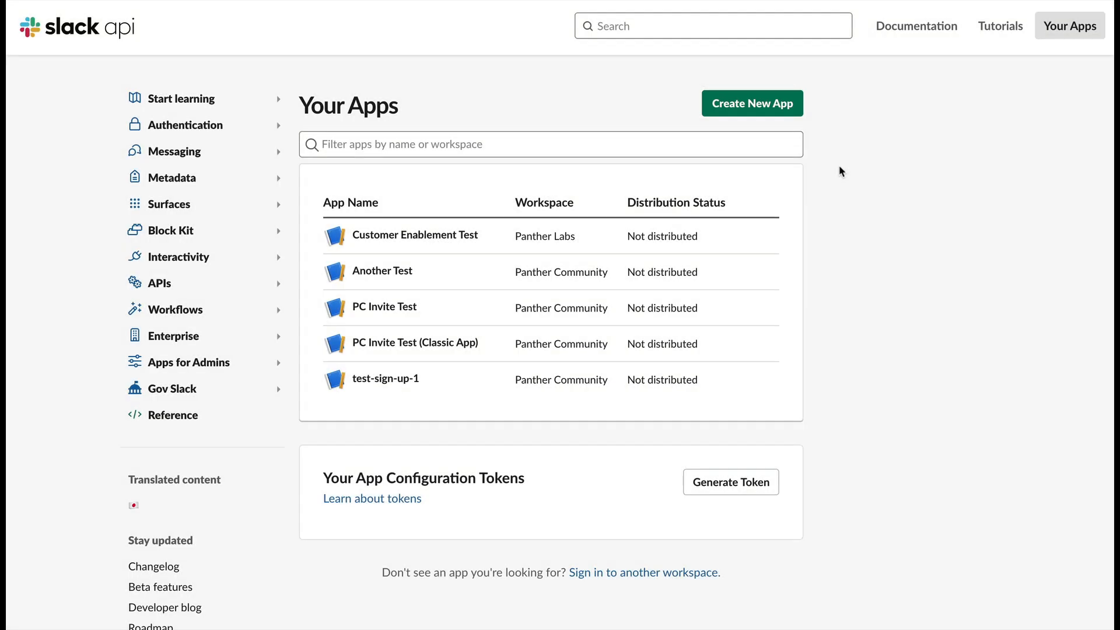
# On the Slack API site, start a new app from an app manifest in the Panther CE Slack Demo workspace
pyautogui.click(798, 110)
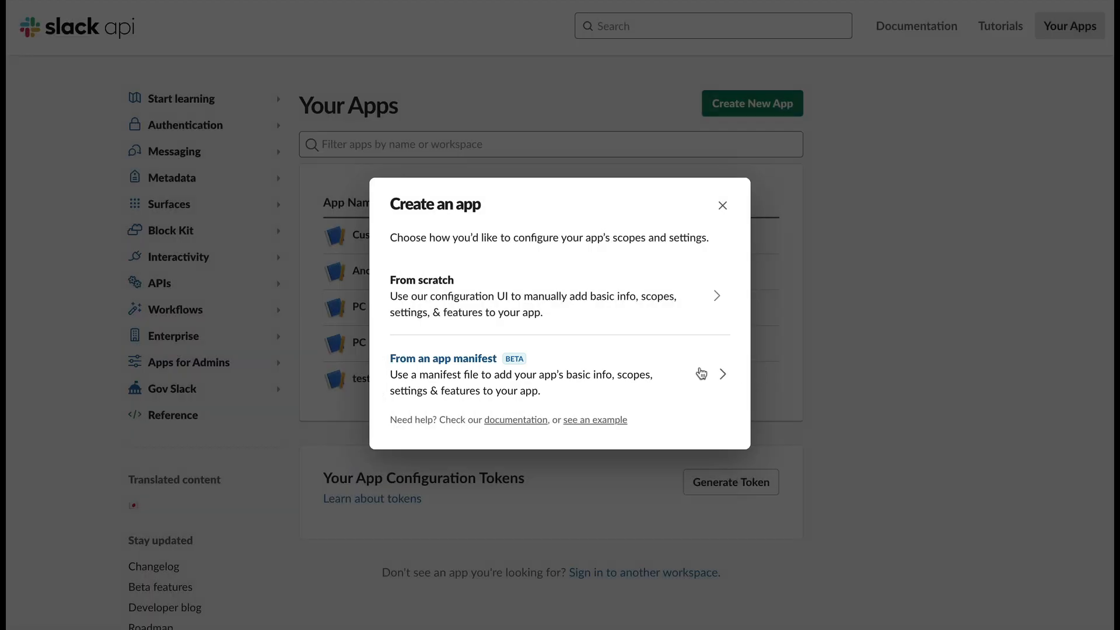
pyautogui.click(692, 373)
pyautogui.click(712, 281)
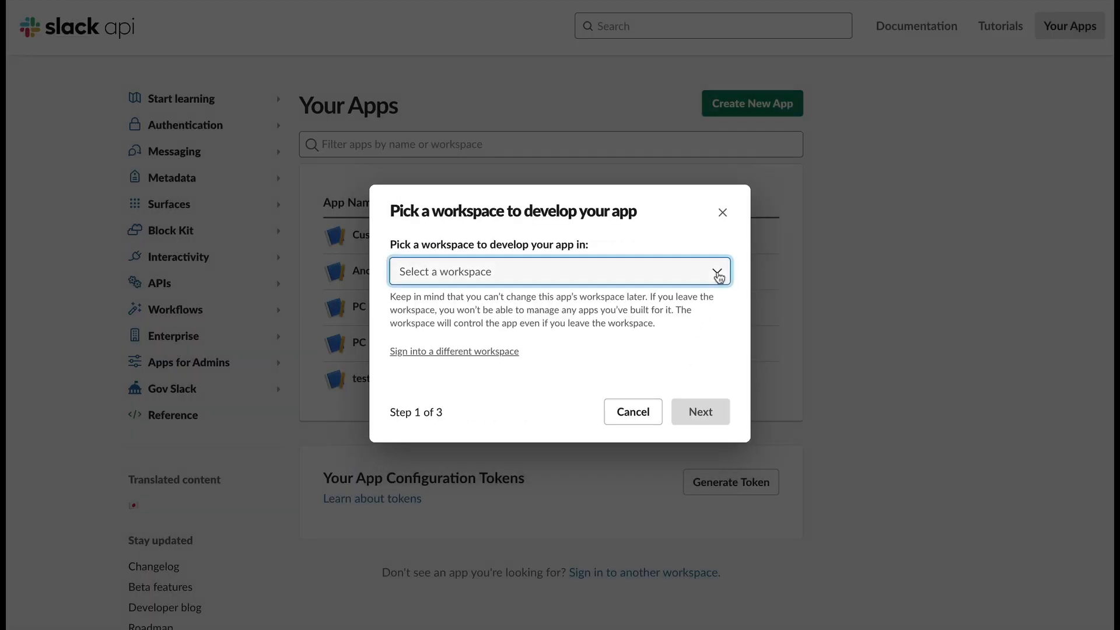
pyautogui.click(702, 298)
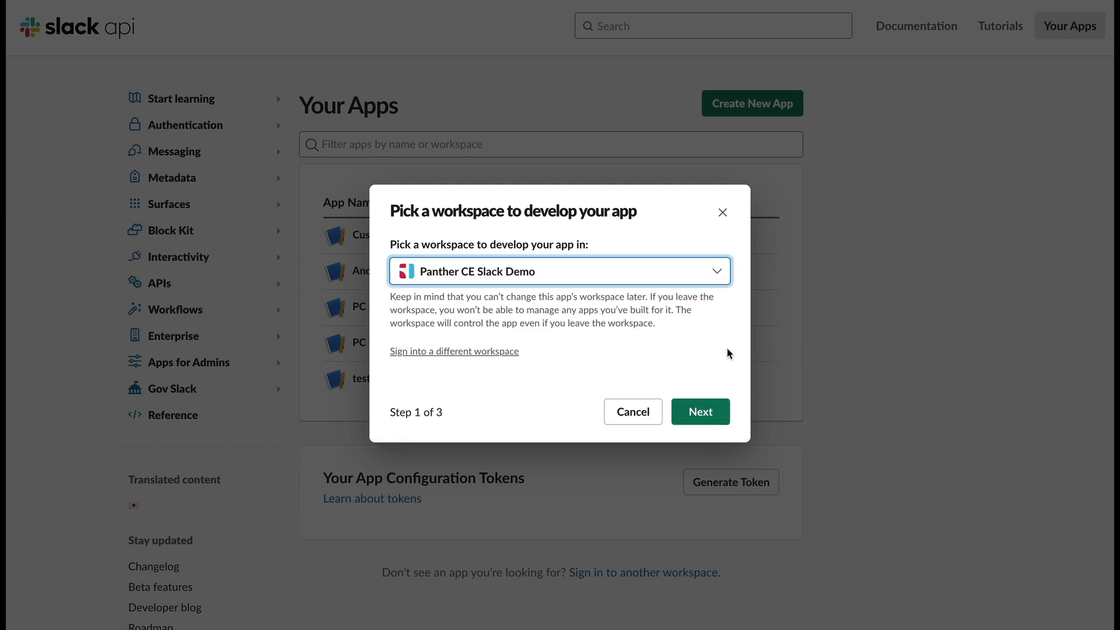
pyautogui.click(716, 414)
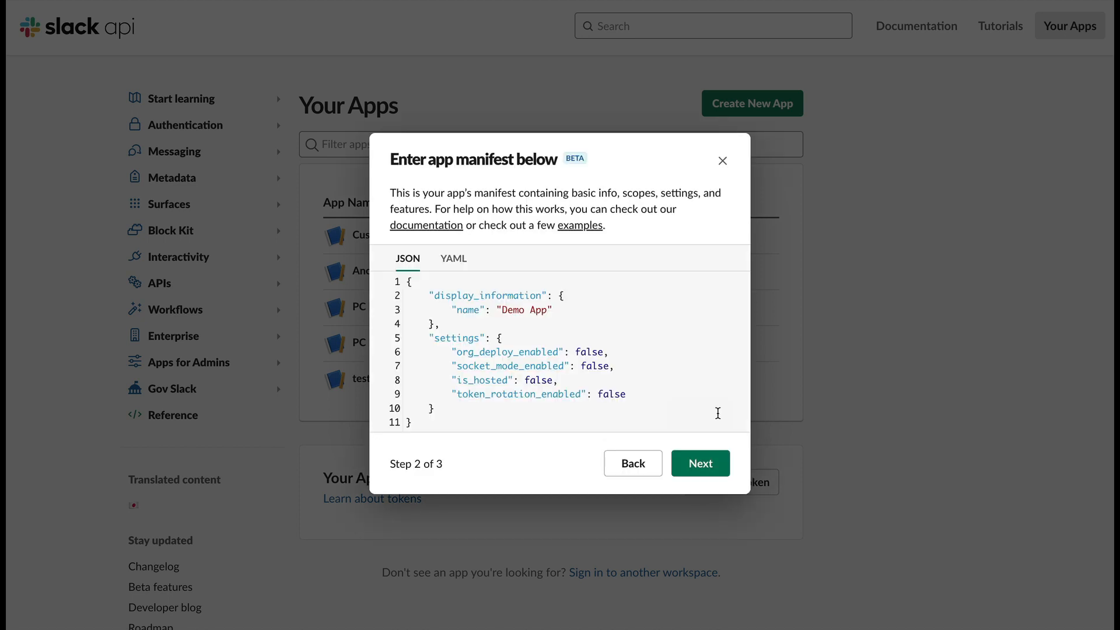
# Replace the default YAML manifest with the copied Panther manifest
pyautogui.click(453, 259)
pyautogui.click(620, 333)
pyautogui.hotkey('ctrl', 'a')
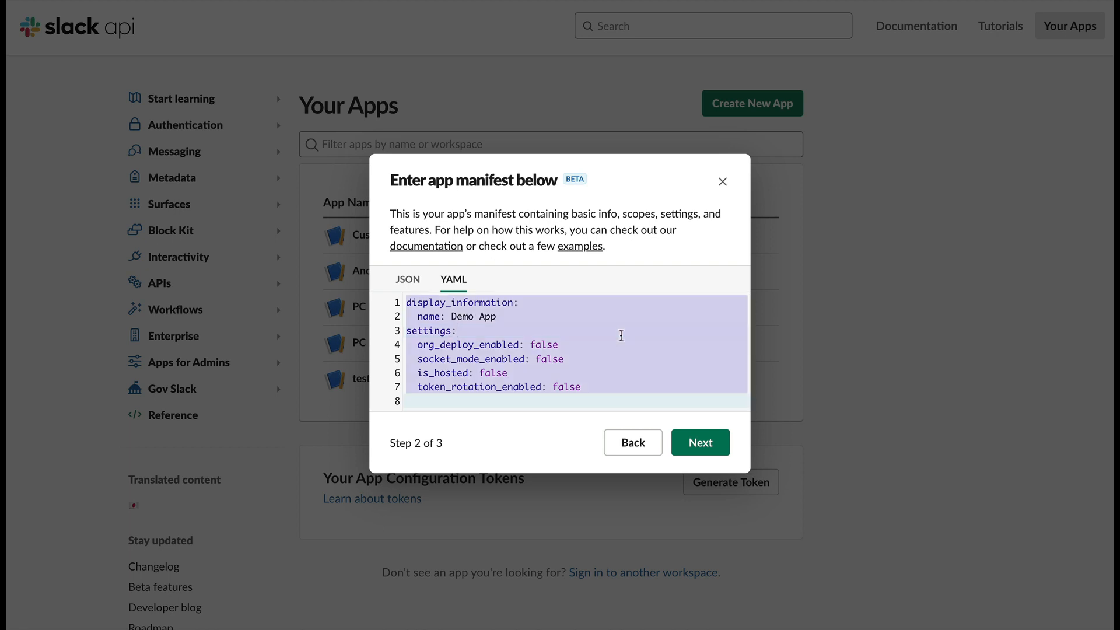
pyautogui.hotkey('ctrl', 'v')
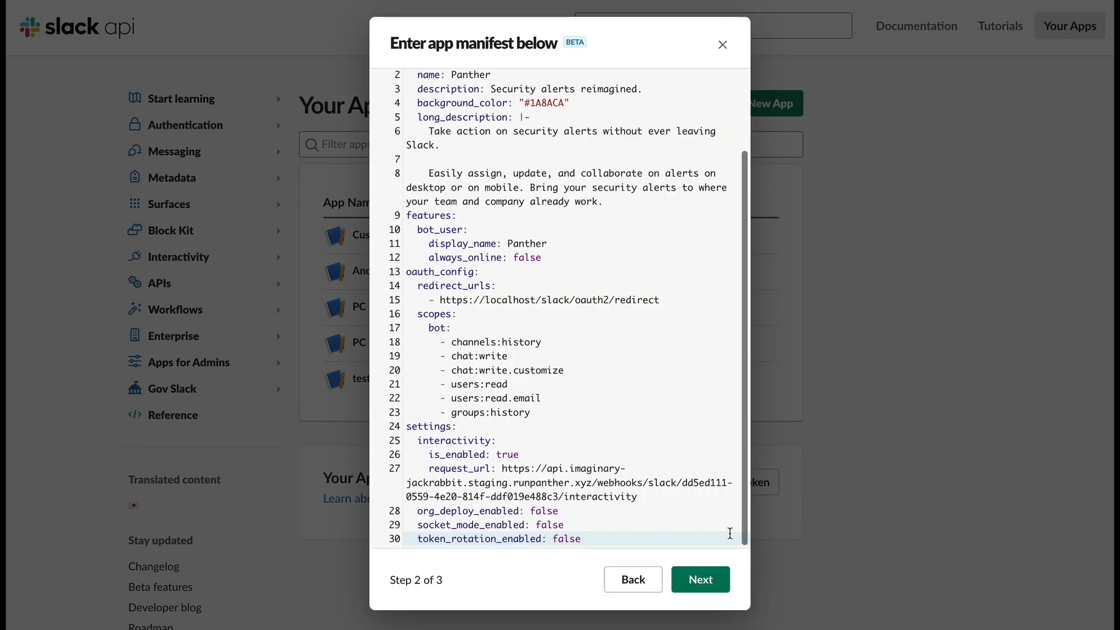
# Create the Panther app from the manifest and install it to the workspace, allowing the requested permissions
pyautogui.click(723, 580)
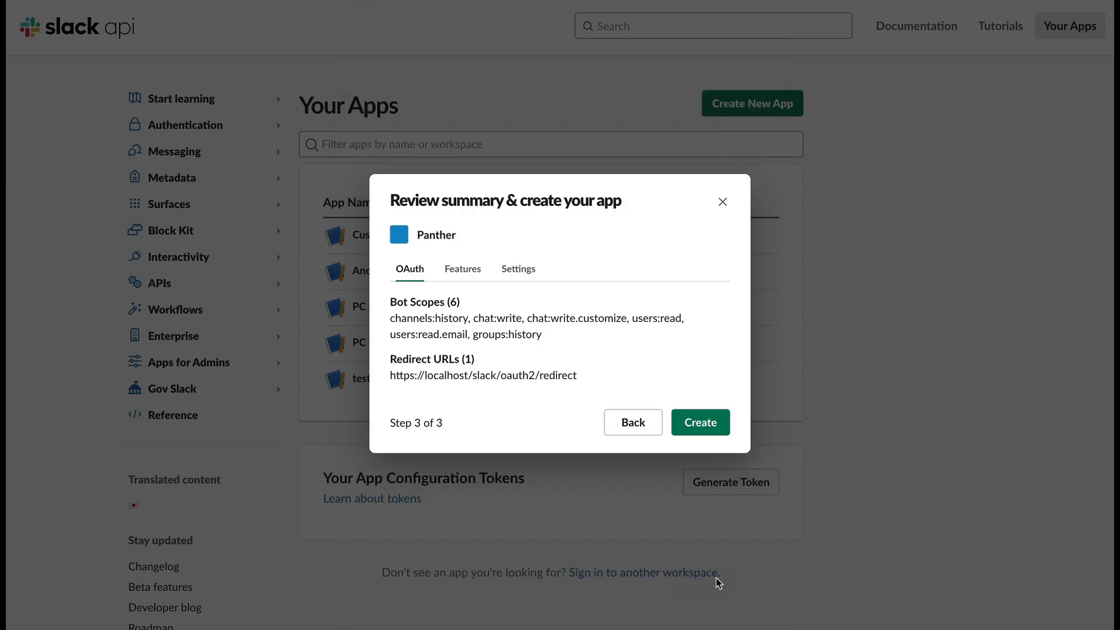
pyautogui.click(710, 426)
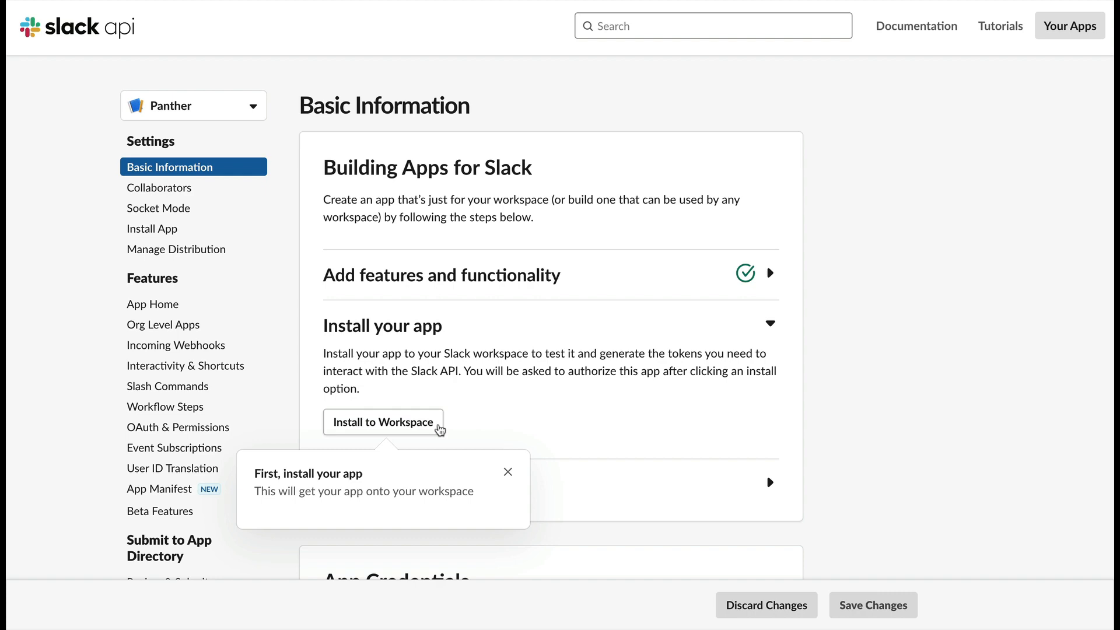
pyautogui.click(439, 429)
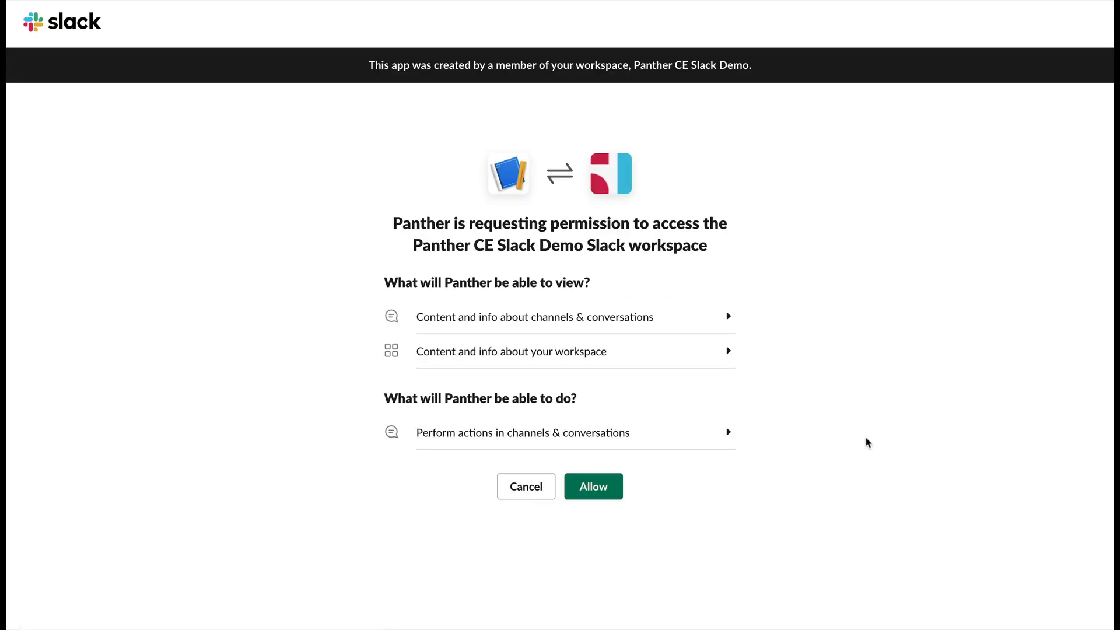
pyautogui.click(620, 480)
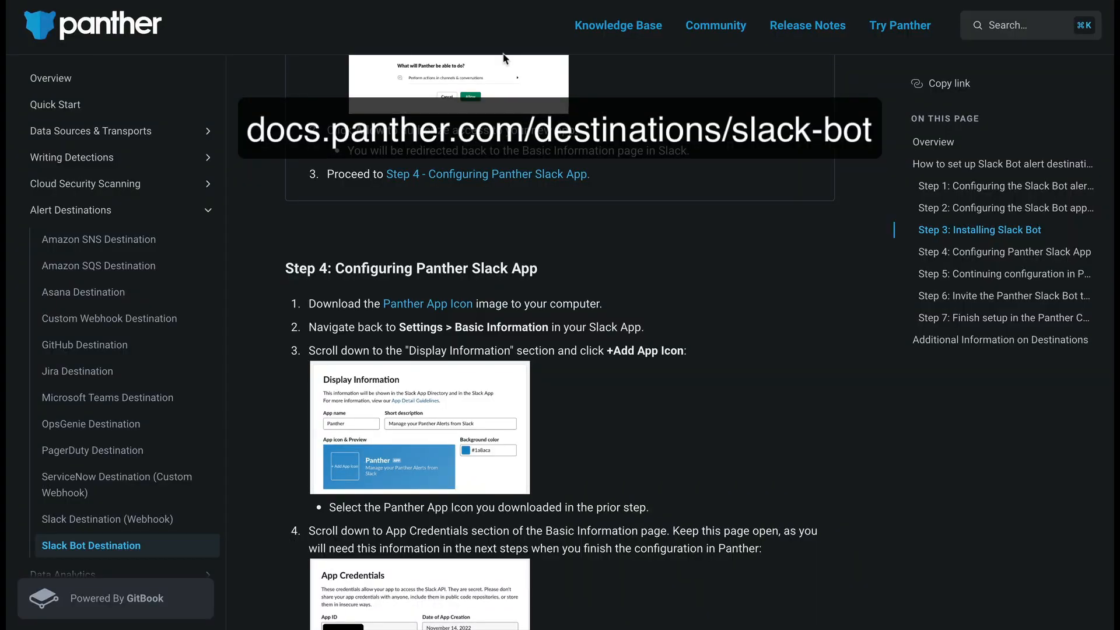
# From Panther's Slack Bot documentation, save the Panther App Icon image to the Desktop as "Icon for panther slack app.png"
pyautogui.rightClick(460, 300)
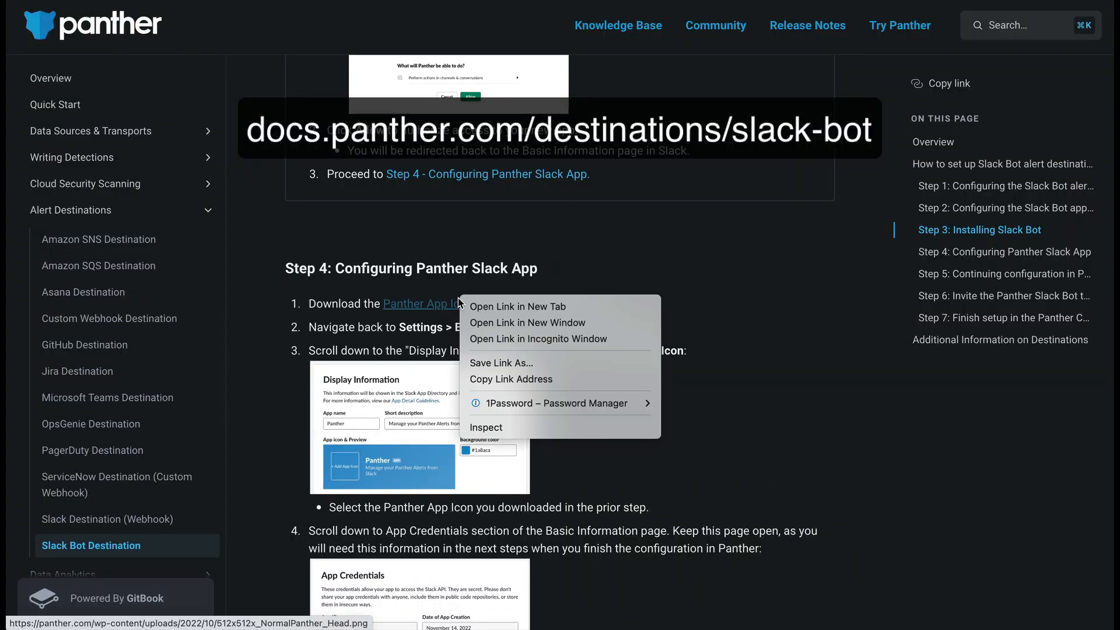
pyautogui.click(480, 363)
pyautogui.write('Icon for pan')
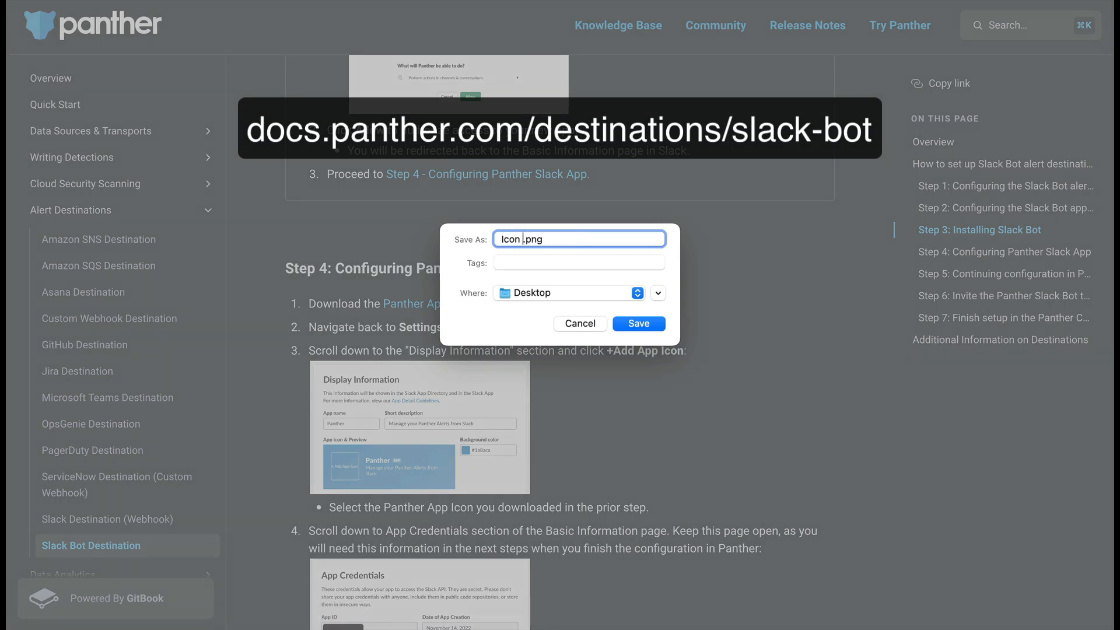
pyautogui.write('ther slack app')
pyautogui.press('Return')
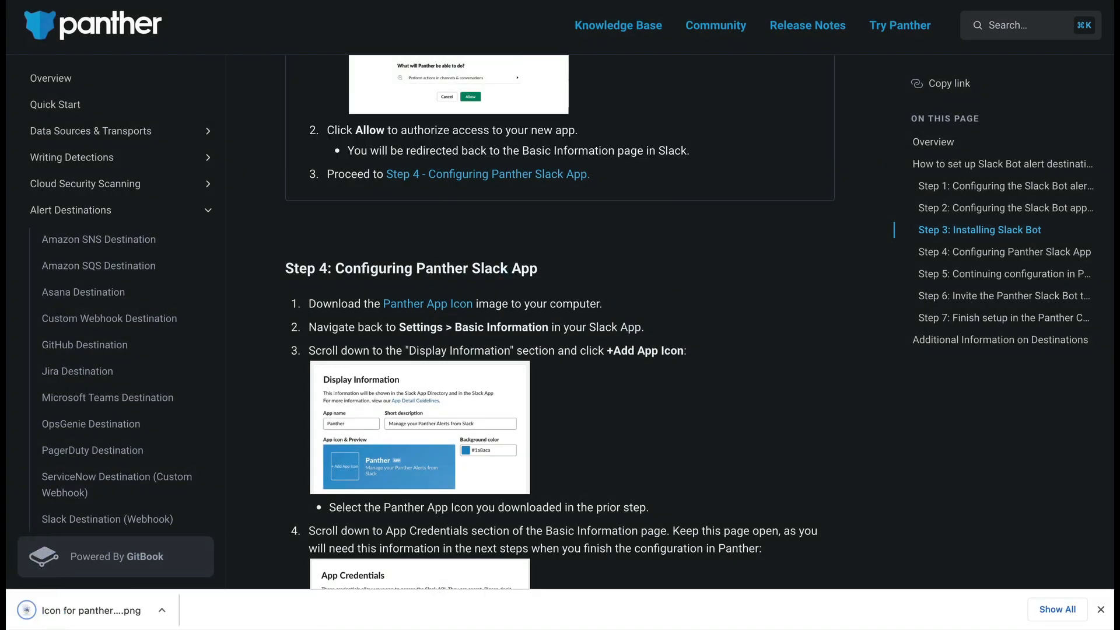
pyautogui.click(1100, 609)
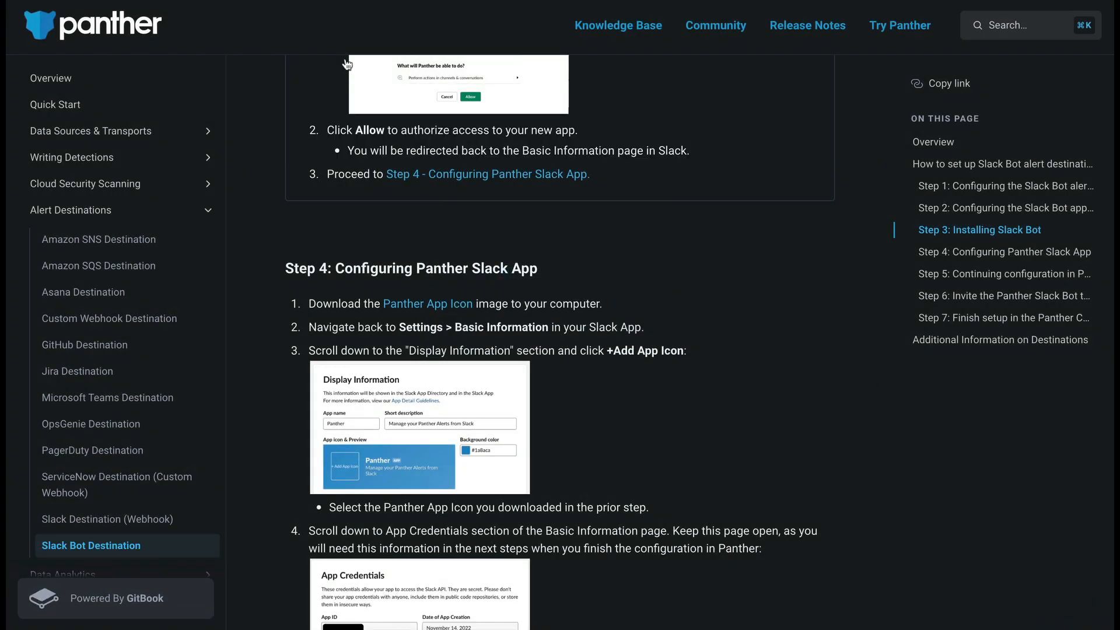
# Back in the Slack app's Display Information, upload "Icon for panther slack app.png" as the app icon
pyautogui.hotkey('ctrl', 'Tab')
pyautogui.scroll(-15, 892, 417)
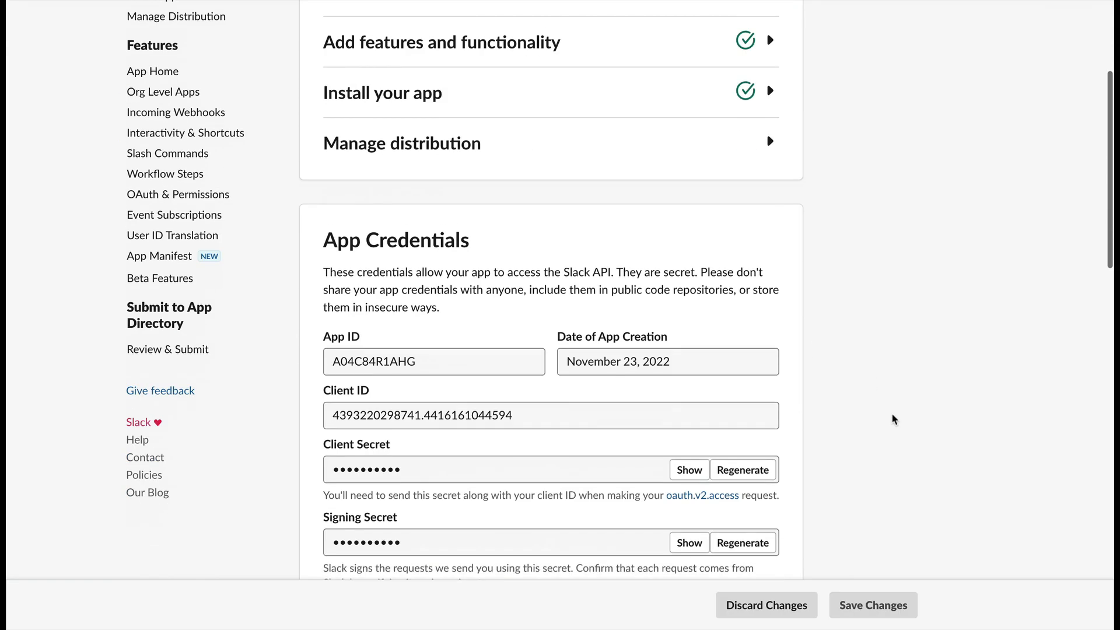
pyautogui.scroll(-3, 893, 418)
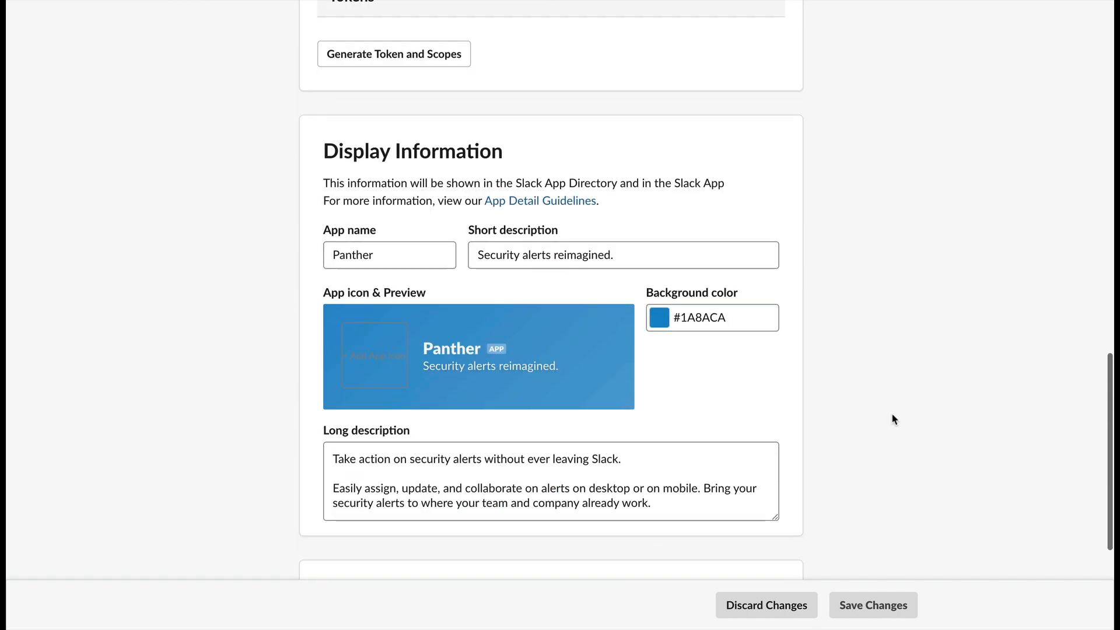
pyautogui.click(379, 373)
pyautogui.click(477, 180)
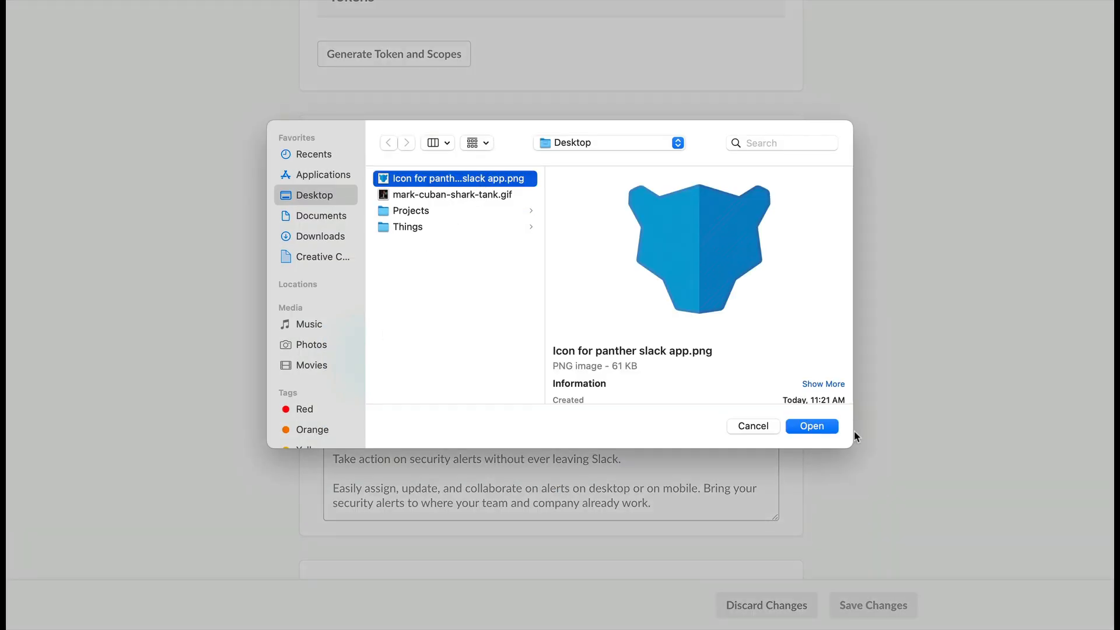
pyautogui.click(825, 425)
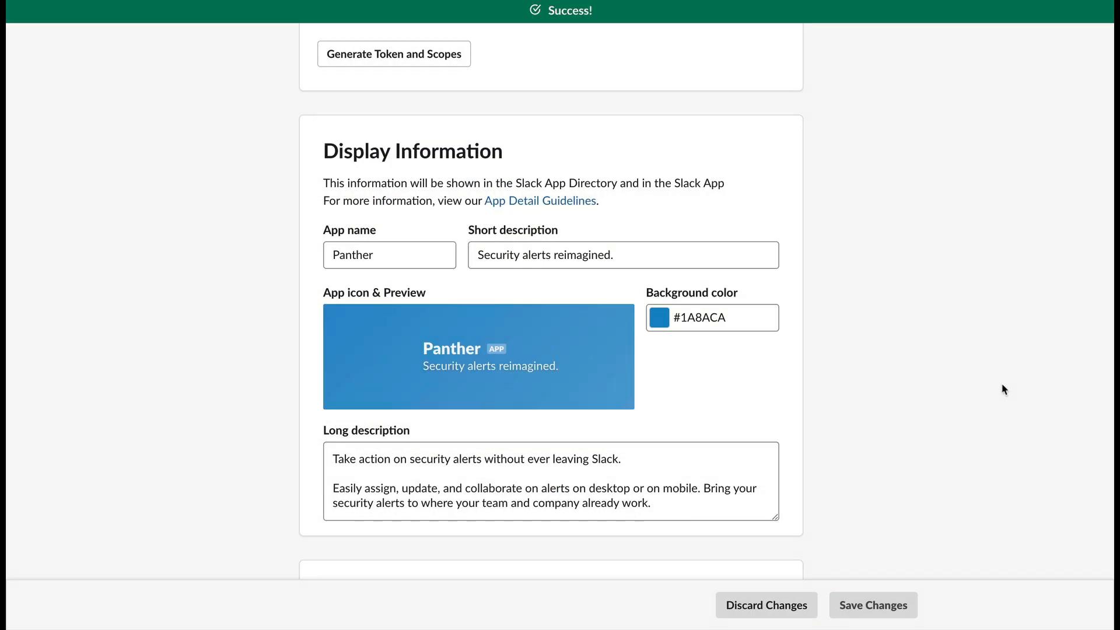
pyautogui.scroll(10, 1002, 383)
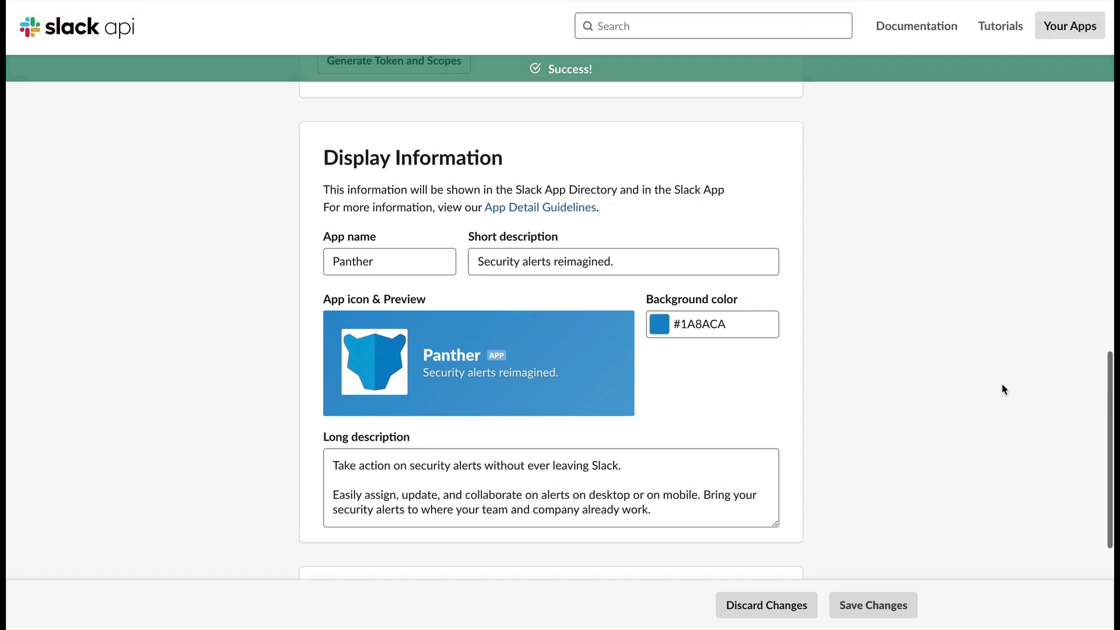
pyautogui.scroll(3, 1002, 388)
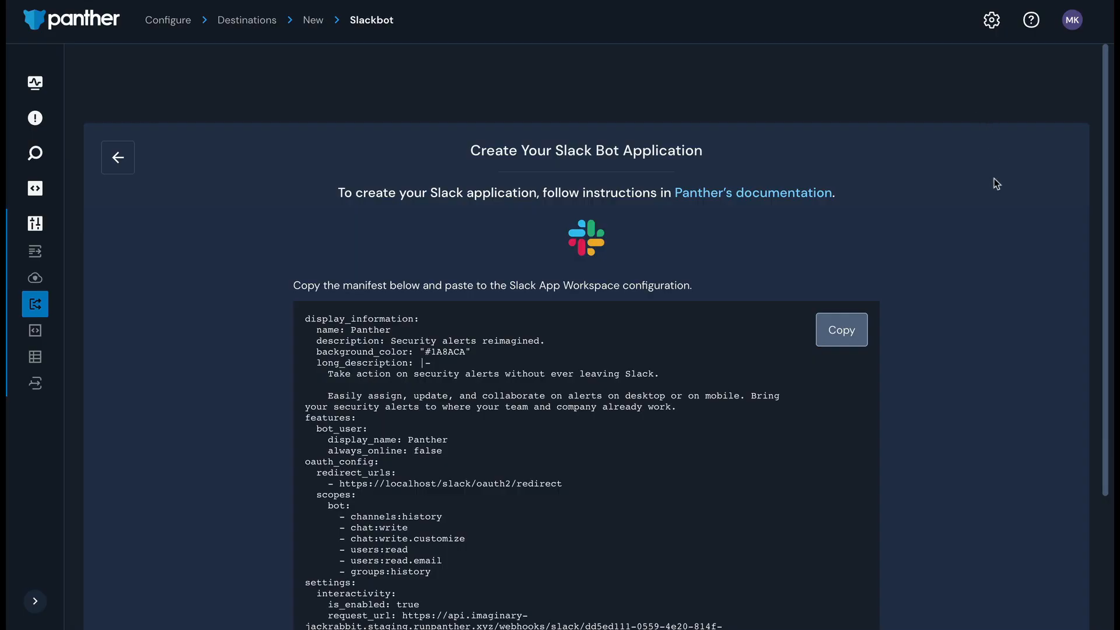
# Continue the Panther Slack Bot setup and enter "Panther Slack Bot Demo" as display name and "#slack-bot-demo-channel" as channel
pyautogui.scroll(-3, 994, 181)
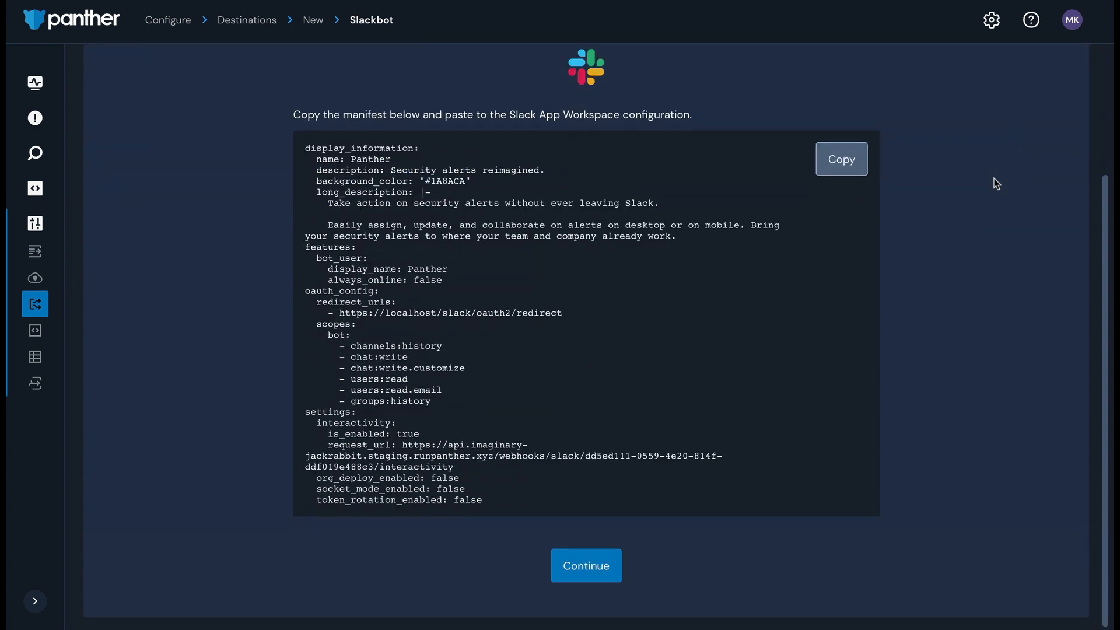
pyautogui.click(610, 564)
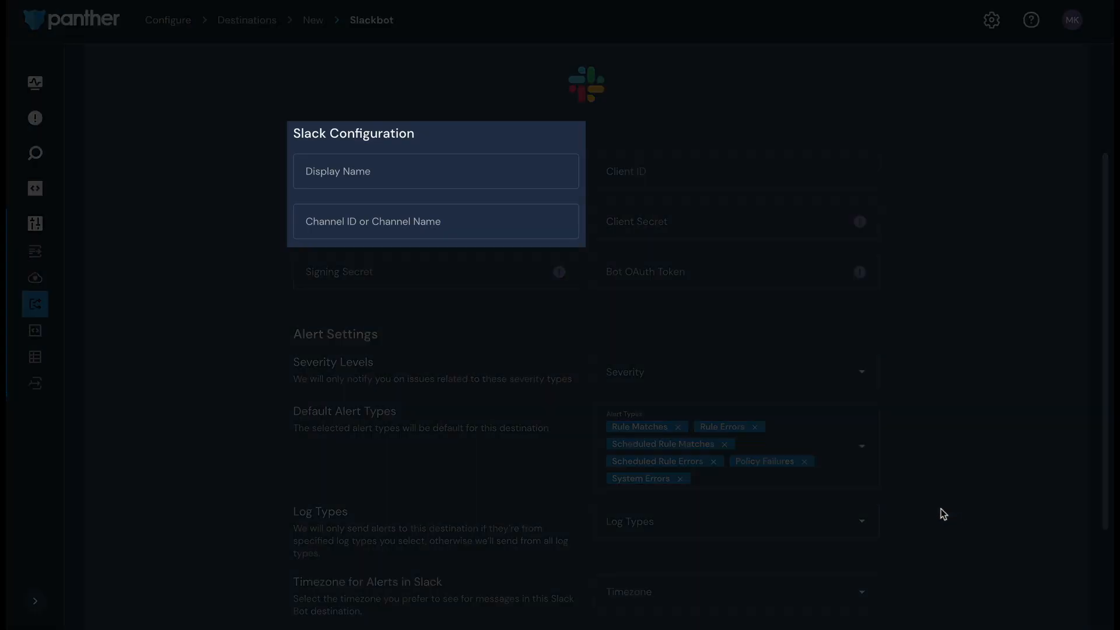
pyautogui.click(470, 178)
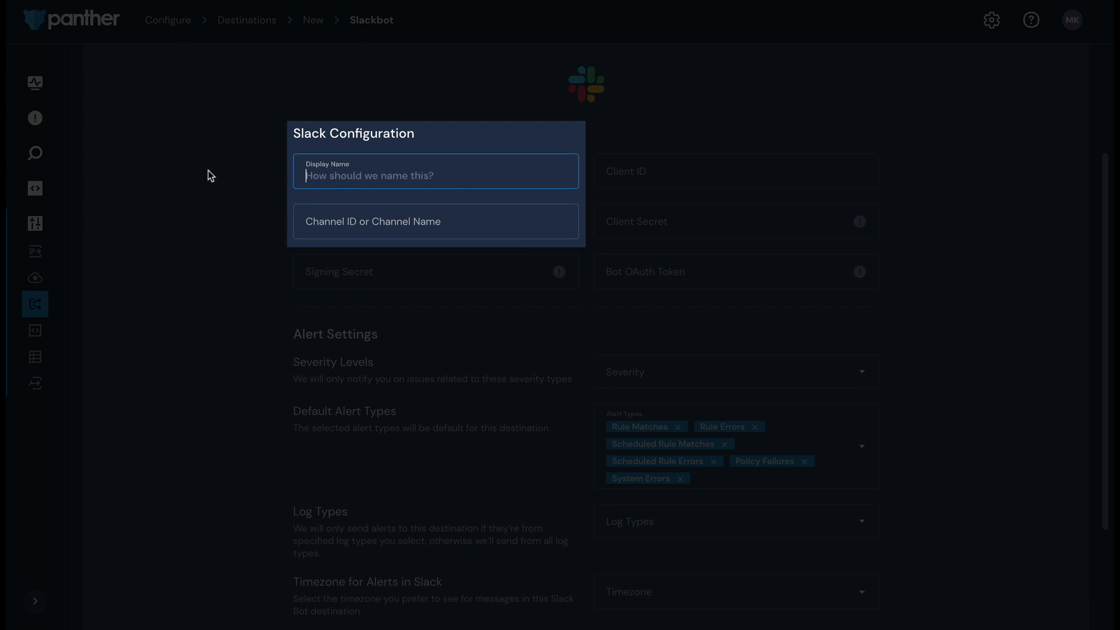
pyautogui.write('Panther Slack Bot Demo')
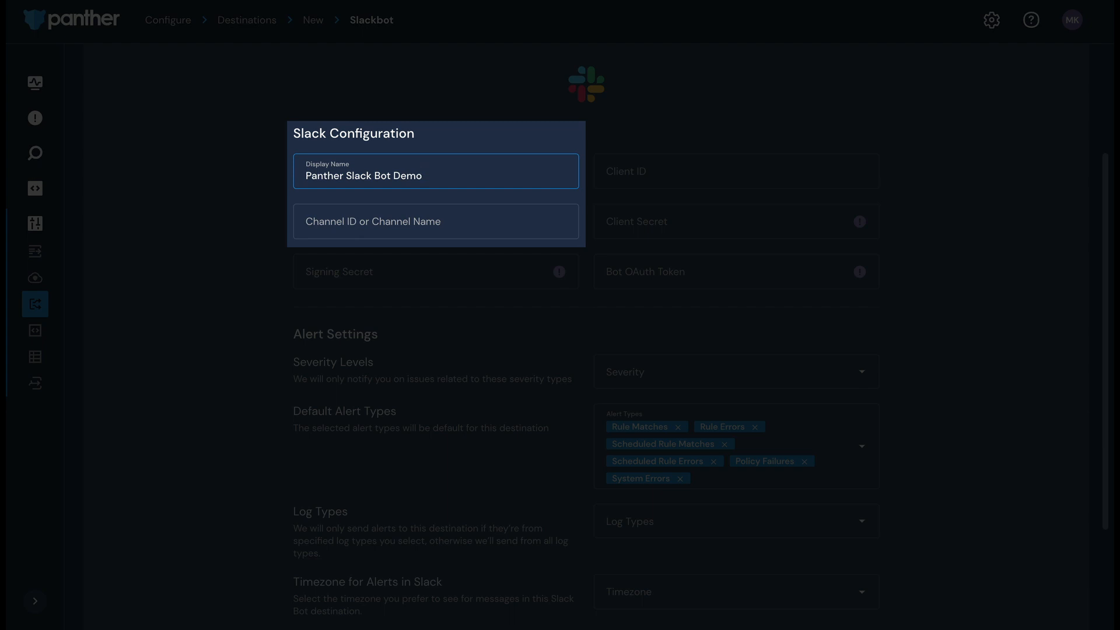
pyautogui.click(311, 224)
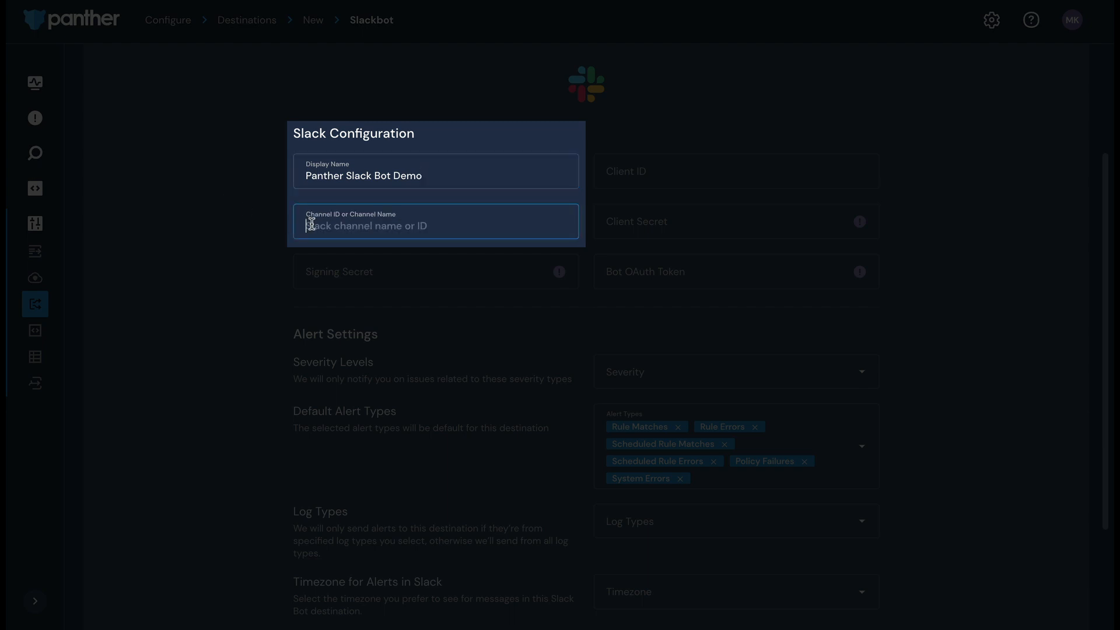
pyautogui.write('#slack-')
pyautogui.write('bot-demo-channel')
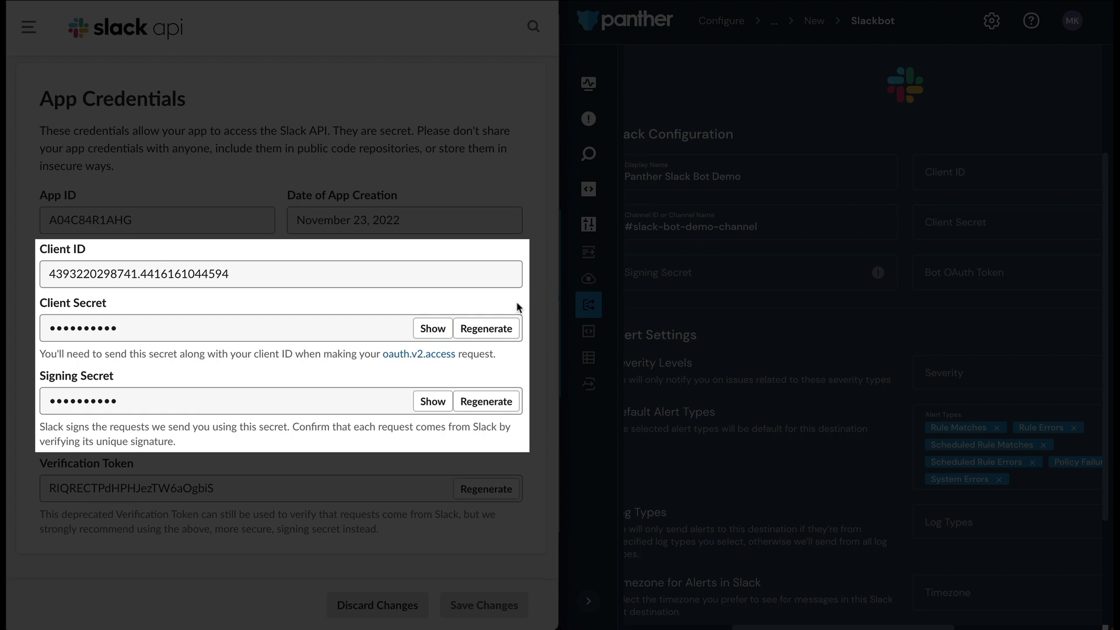
# Copy the Client ID from the Slack app's credentials into the Client ID of Panther's Slack configuration
pyautogui.click(389, 271)
pyautogui.hotkey('ctrl', 'c')
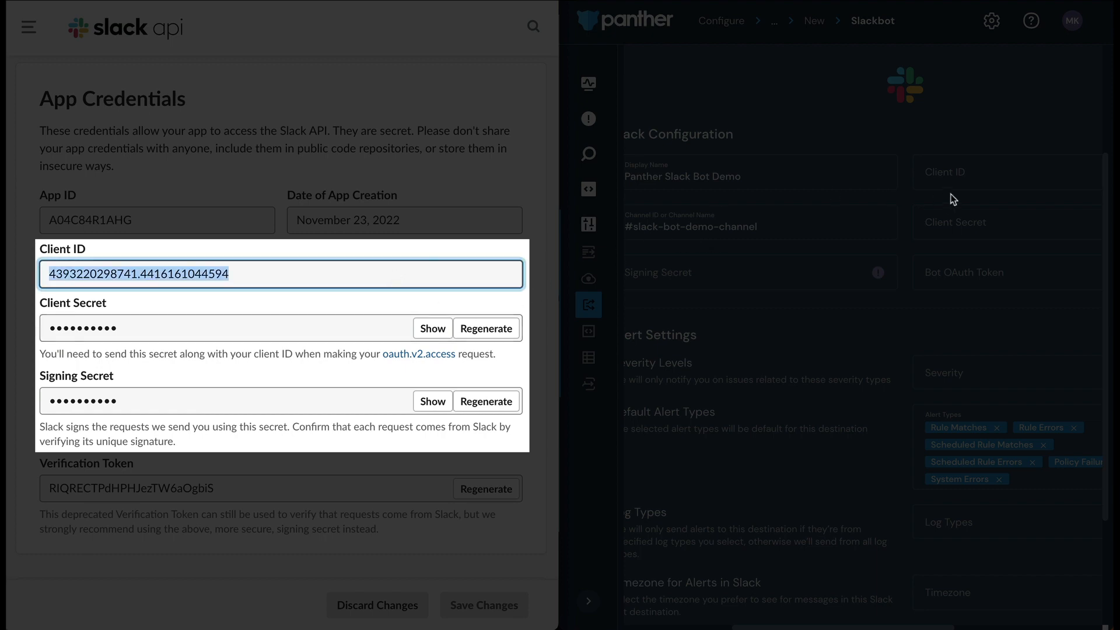
pyautogui.click(967, 178)
pyautogui.hotkey('ctrl', 'v')
# Reveal the Slack app's Client Secret and Signing Secret and paste each into the matching field of Panther's Slack configuration
pyautogui.click(431, 329)
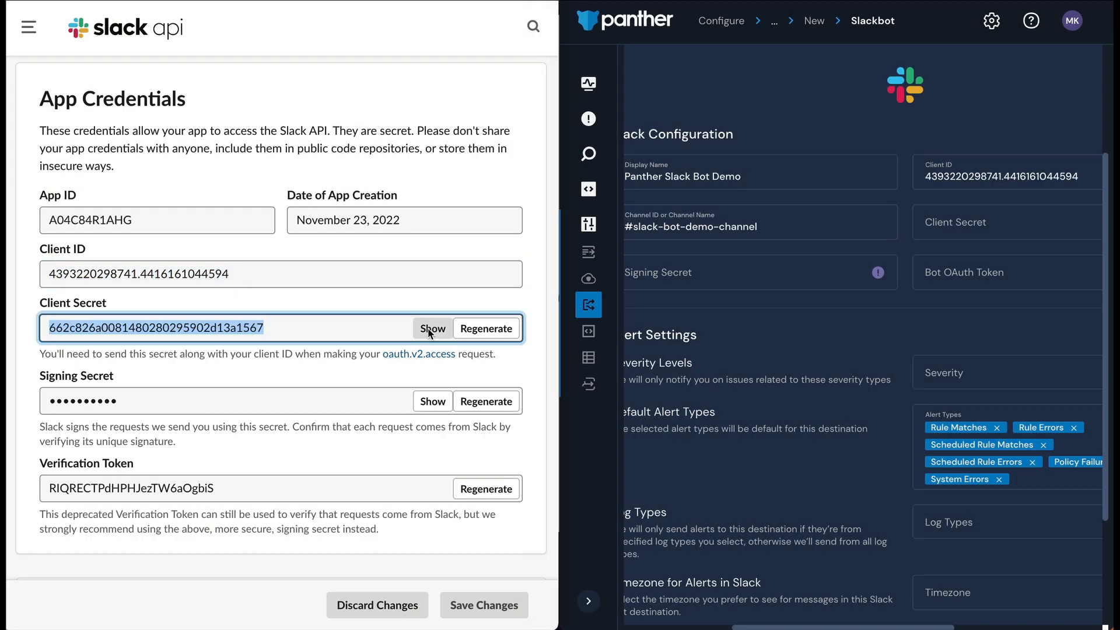
pyautogui.click(1052, 236)
pyautogui.hotkey('ctrl', 'v')
pyautogui.click(431, 401)
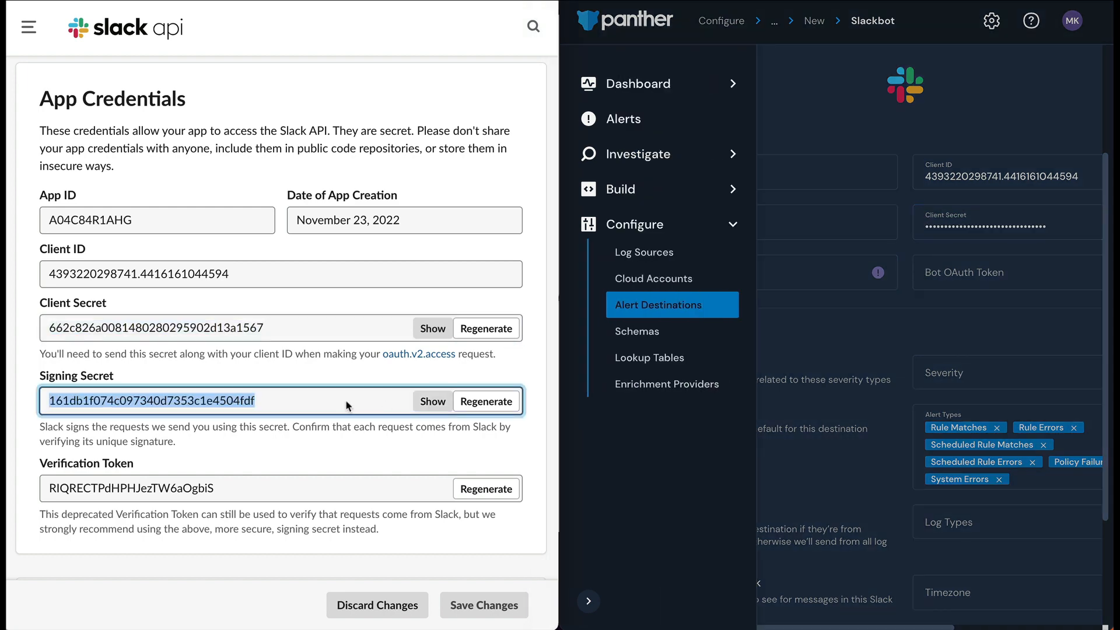
pyautogui.click(781, 273)
pyautogui.hotkey('ctrl', 'v')
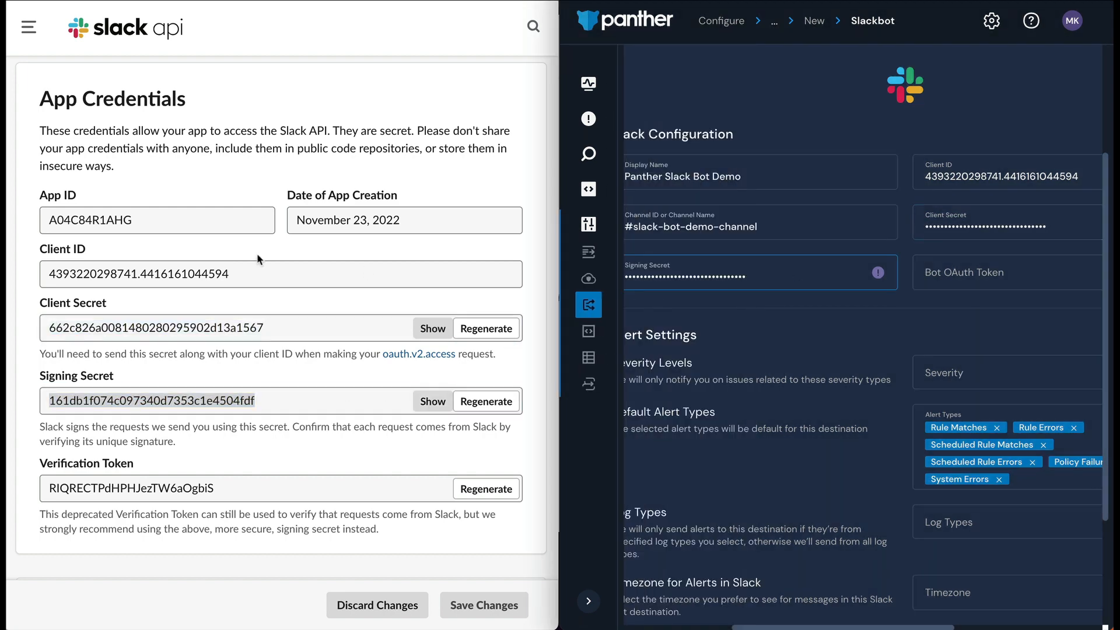
# Copy the Bot User OAuth Token from the Slack app's OAuth & Permissions page into Panther's Bot OAuth Token field
pyautogui.click(31, 32)
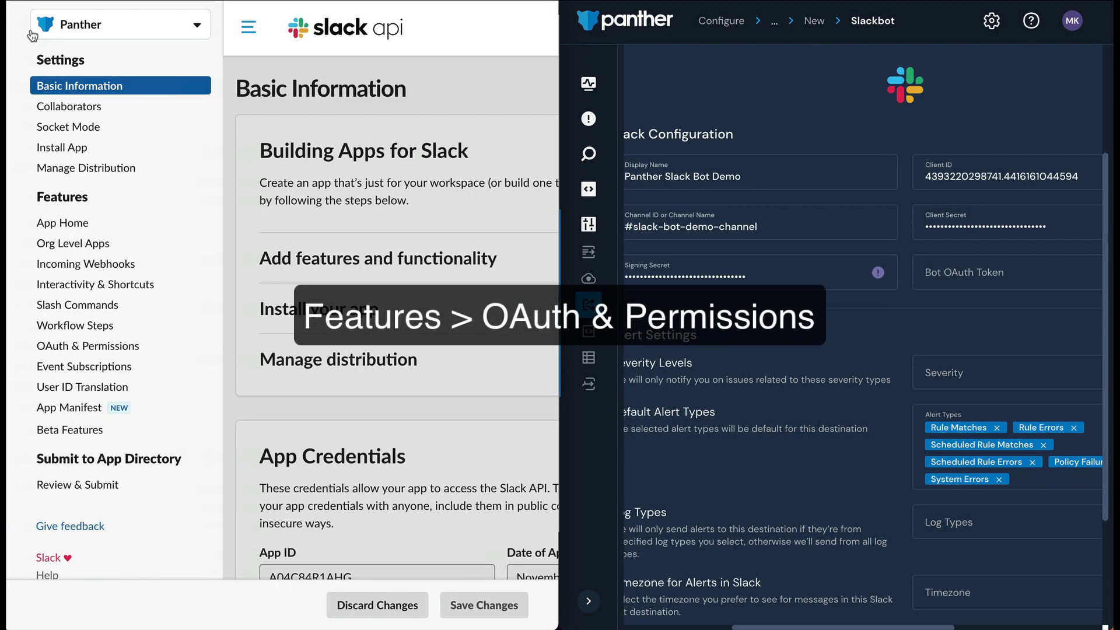
pyautogui.click(137, 344)
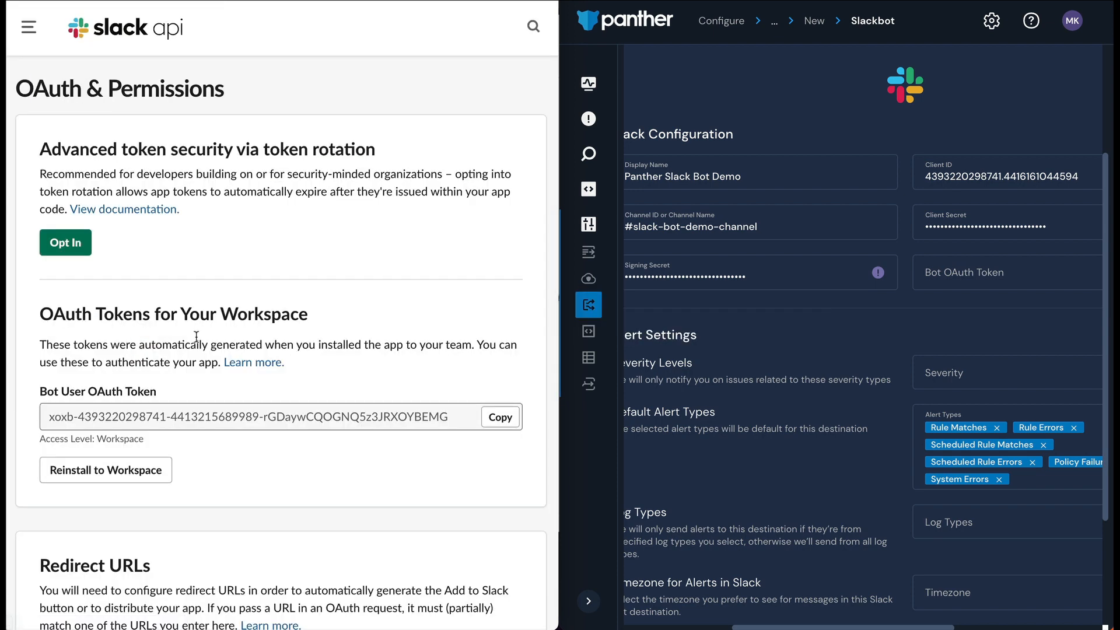
pyautogui.click(499, 417)
pyautogui.click(990, 284)
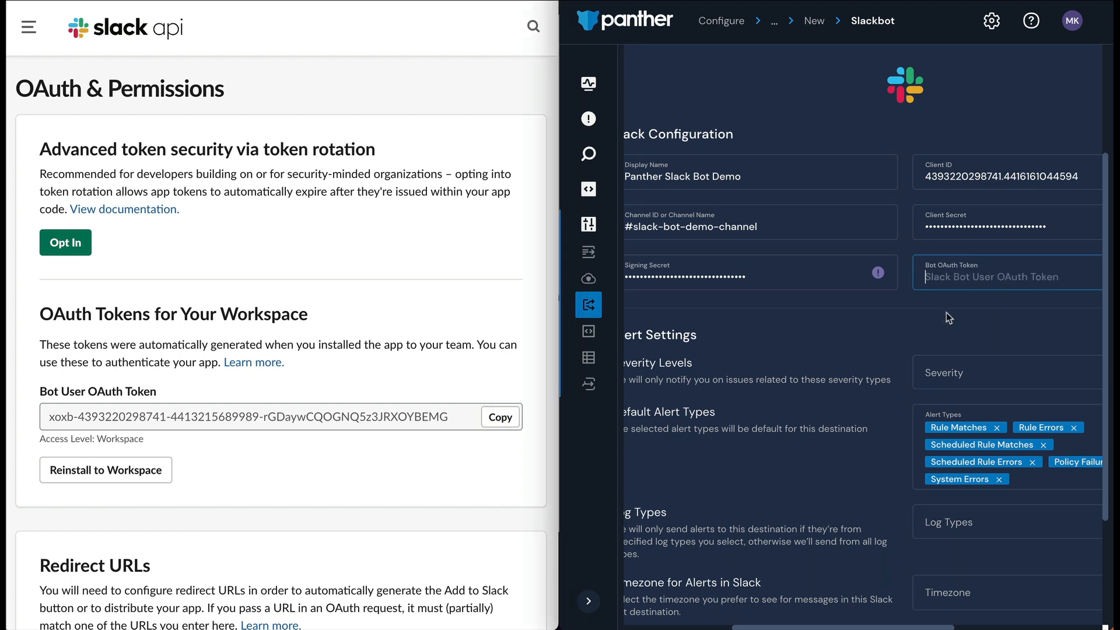
pyautogui.hotkey('ctrl', 'v')
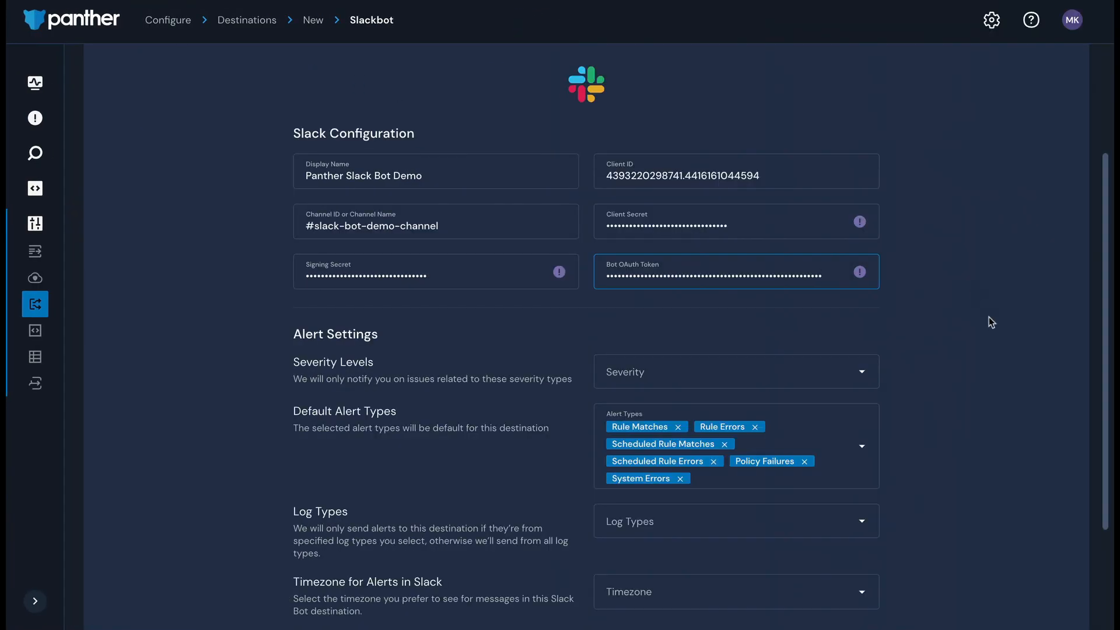
# Set the destination's alert severity levels to Low, Medium, High and Critical
pyautogui.scroll(-2, 989, 317)
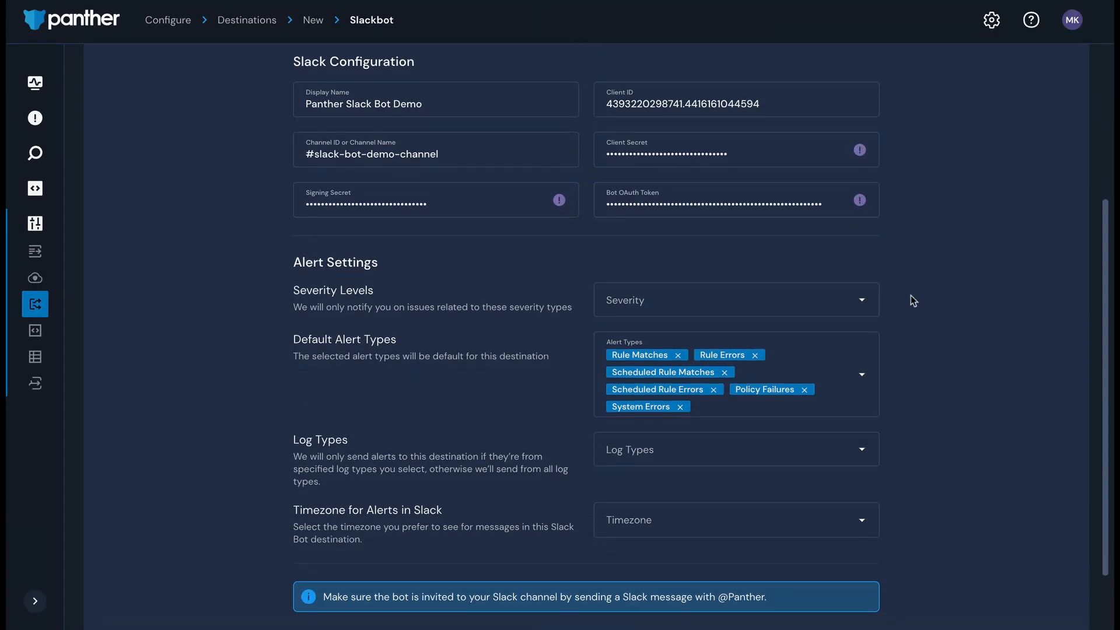
pyautogui.click(862, 298)
pyautogui.click(858, 371)
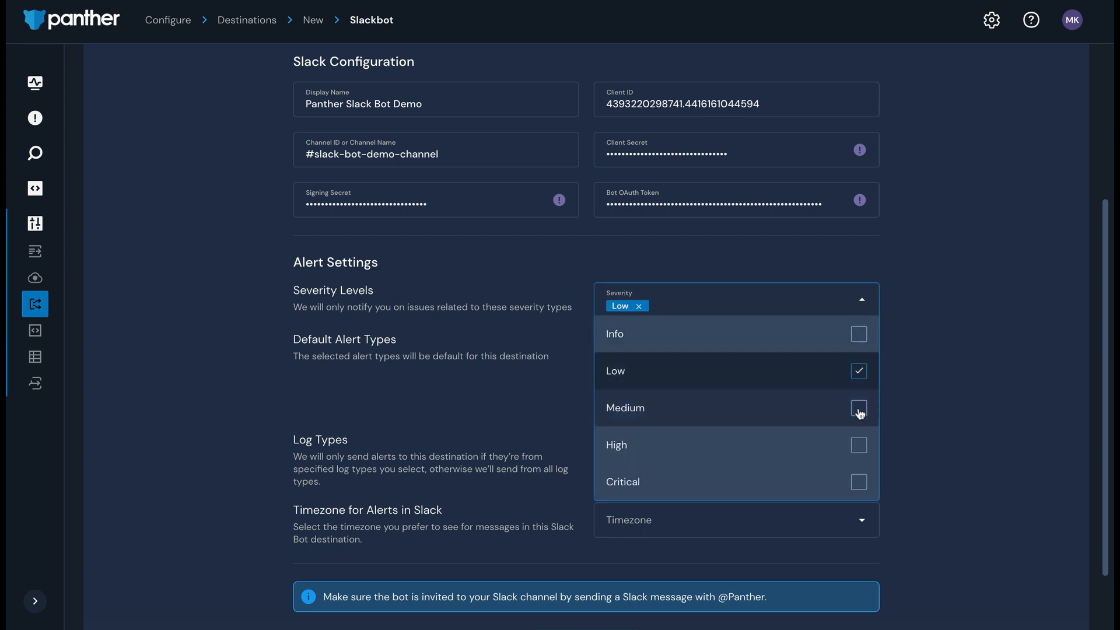
pyautogui.click(858, 408)
pyautogui.click(858, 445)
pyautogui.click(859, 481)
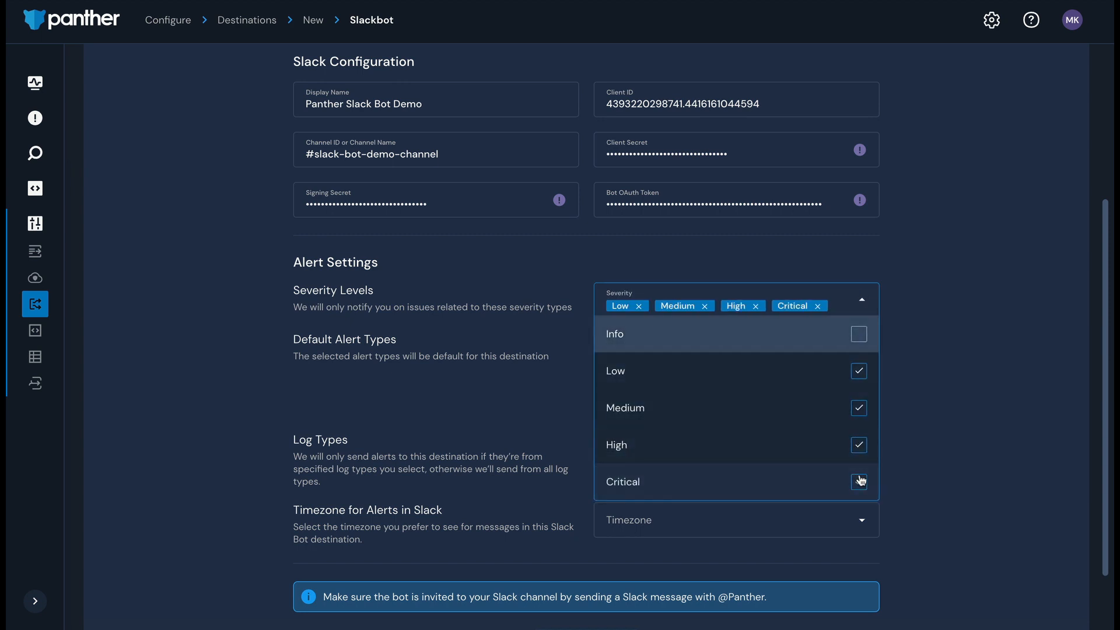
pyautogui.click(961, 433)
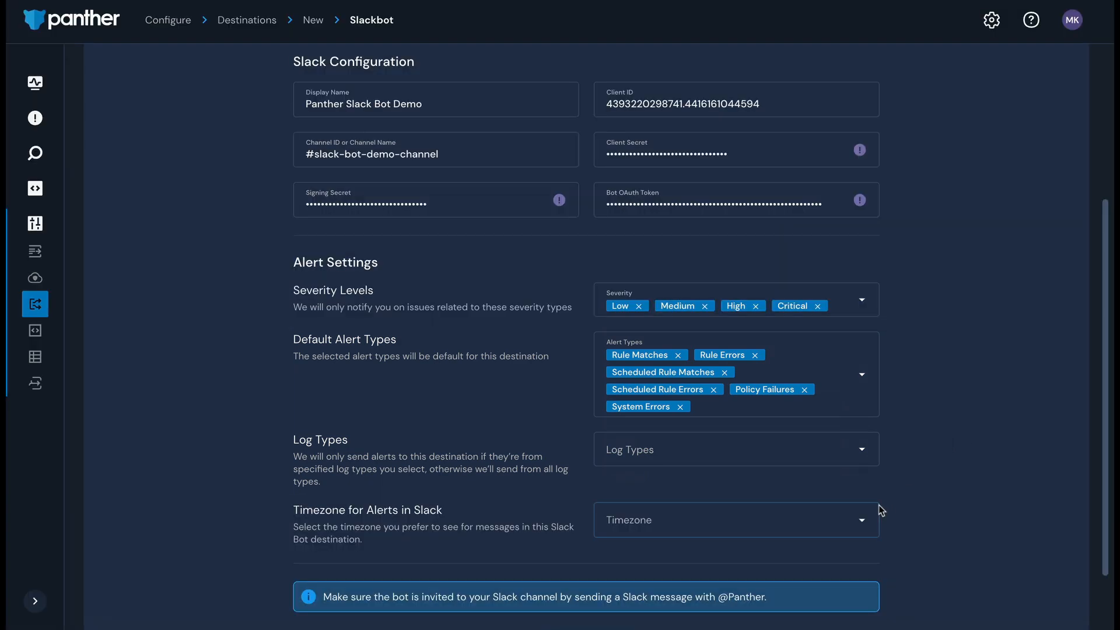
# Set the timezone for alerts in Slack to GMT-5 Eastern Time - New York
pyautogui.scroll(-2, 896, 506)
pyautogui.click(862, 435)
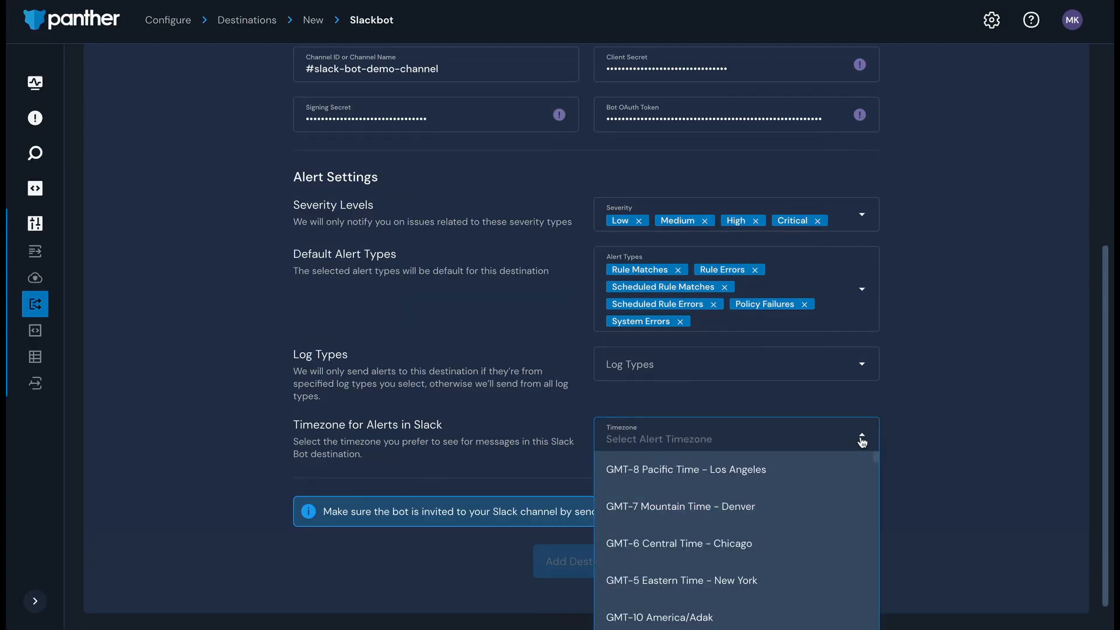
pyautogui.click(752, 579)
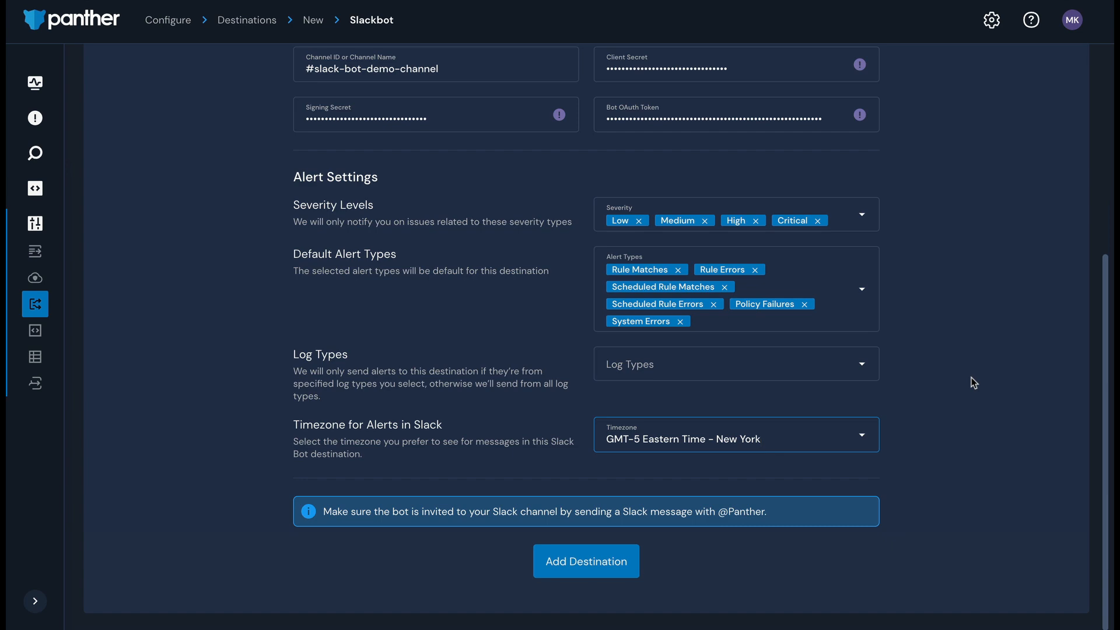
# Switch to Slack and invite the Panther app to #slack-bot-demo-channel with the /invite command
pyautogui.press('super+Tab')
pyautogui.press('super+Tab')
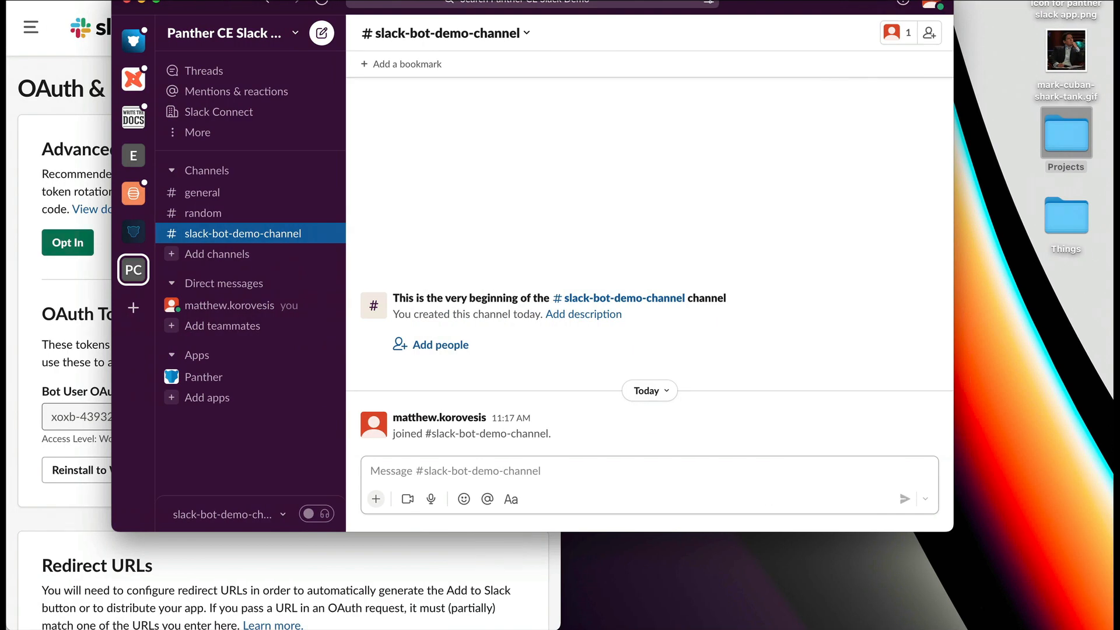
pyautogui.write('/invite')
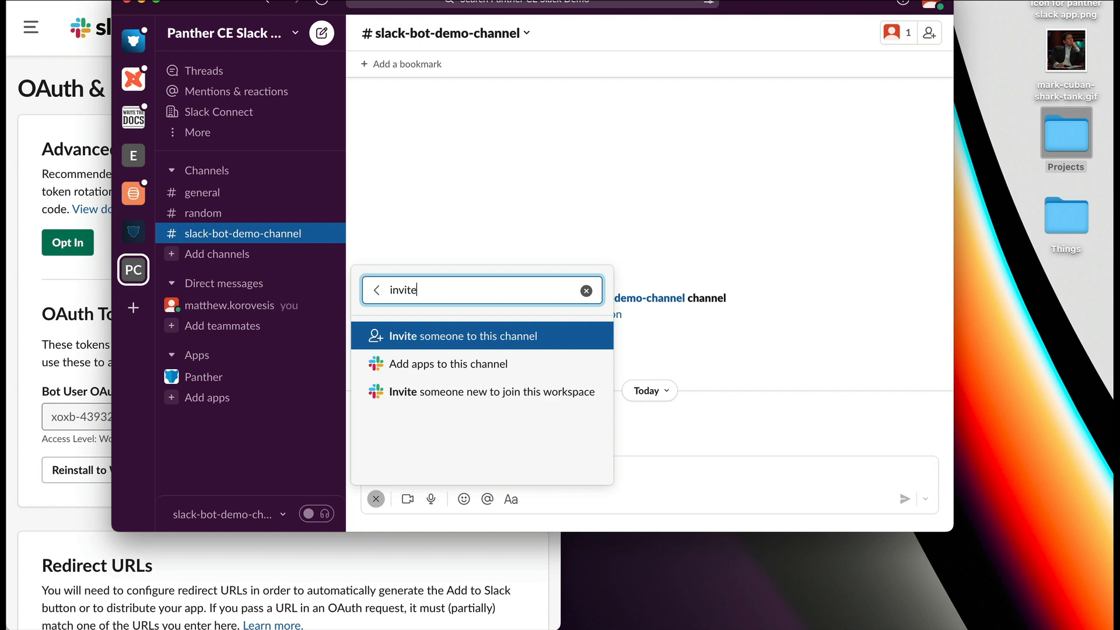
pyautogui.press('Return')
pyautogui.write('pan')
pyautogui.press('Return')
pyautogui.press('Return')
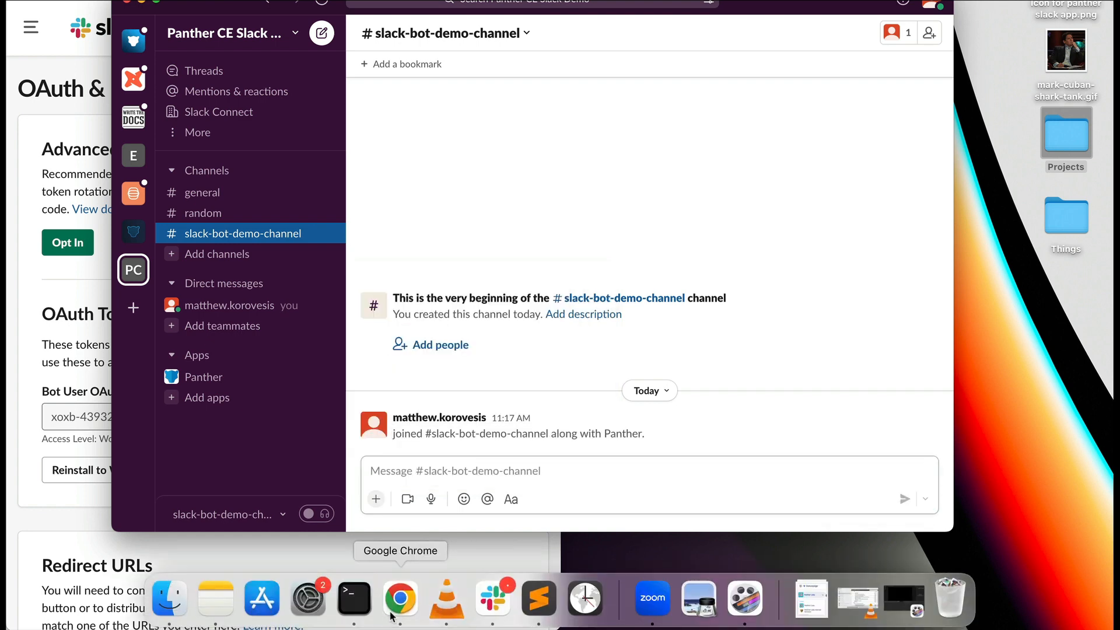
# Return to Panther in Chrome, add the Slack Bot destination and send its welcome message
pyautogui.rightClick(400, 600)
pyautogui.click(489, 355)
pyautogui.click(989, 348)
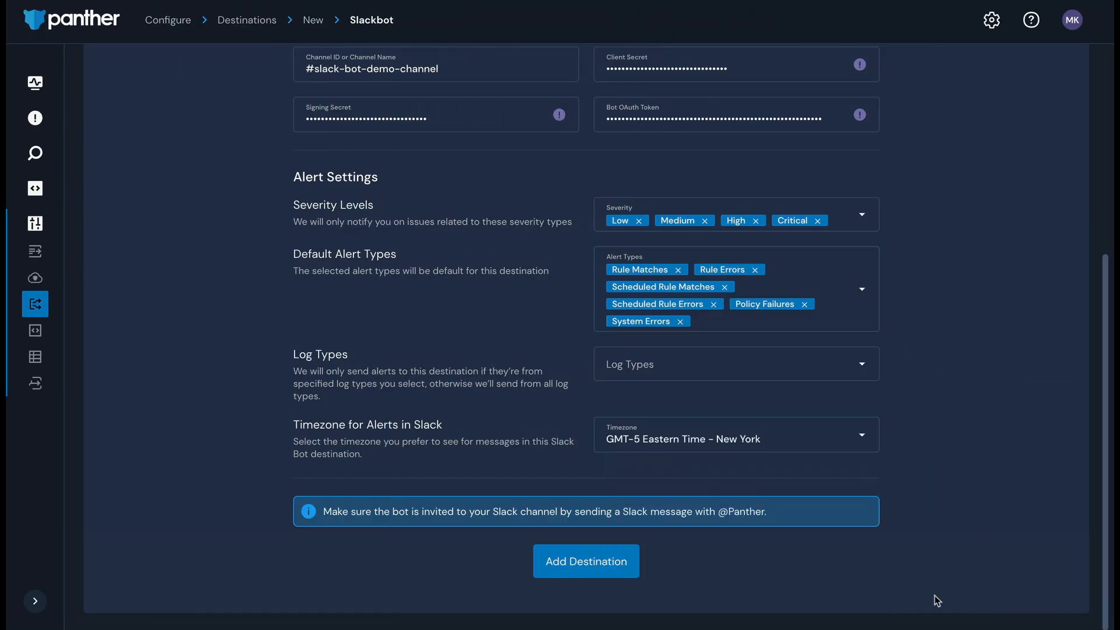
pyautogui.click(634, 559)
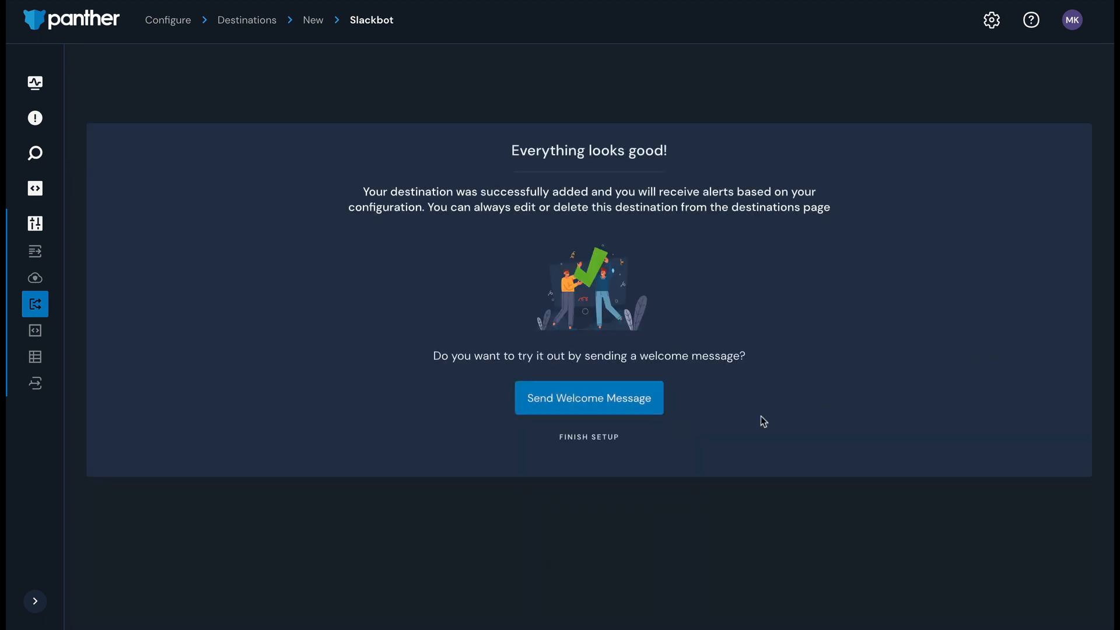
pyautogui.click(654, 398)
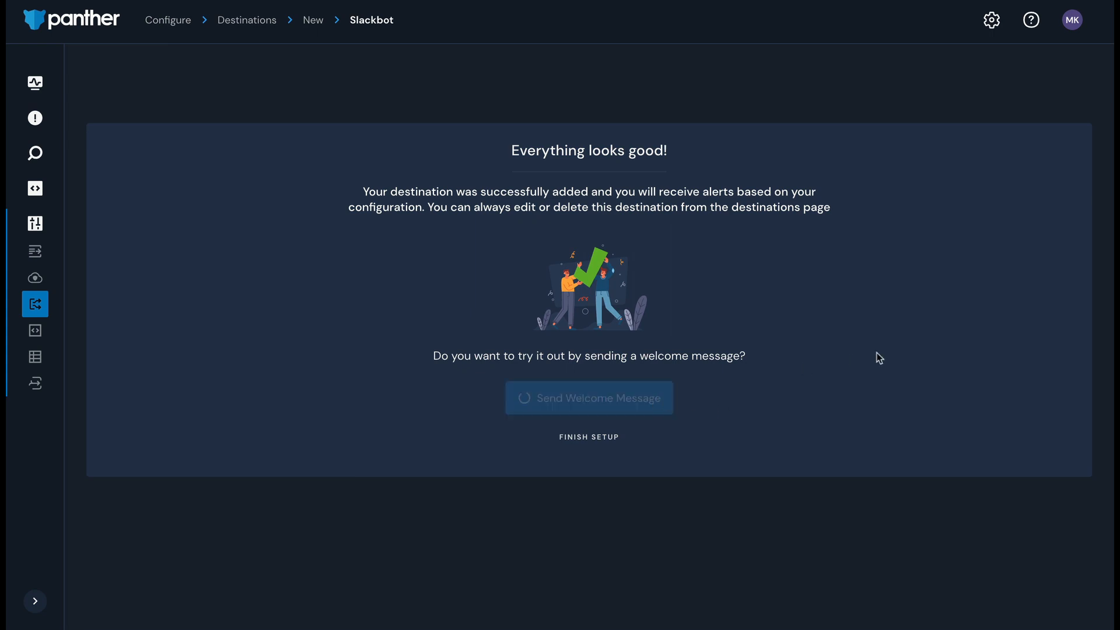
# Switch to Slack and review Panther's welcome message in #slack-bot-demo-channel
pyautogui.press('super+Tab')
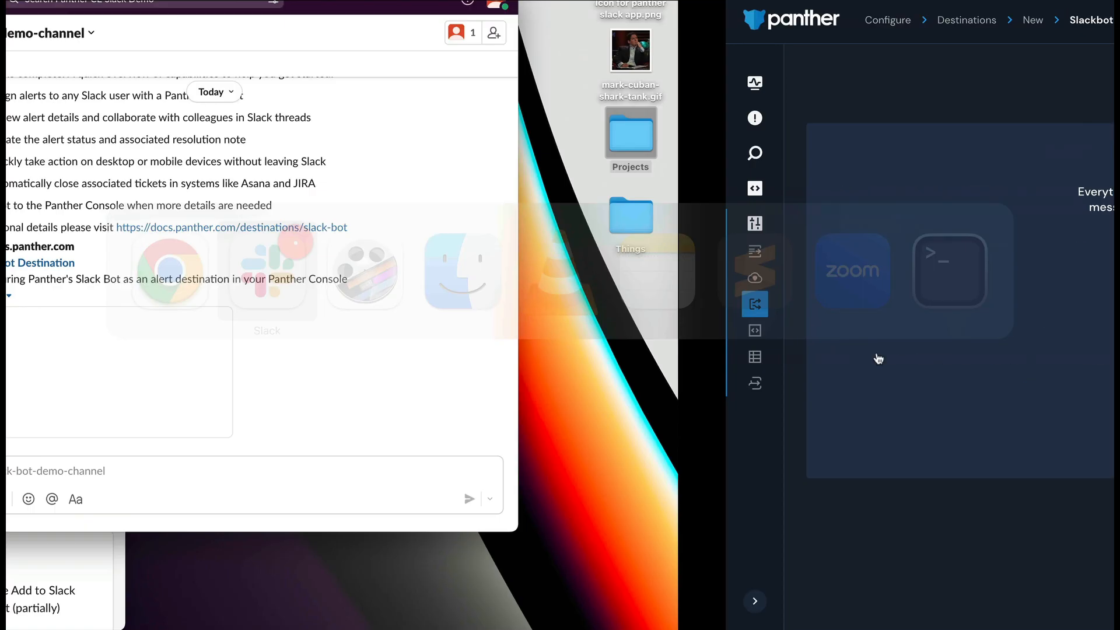
pyautogui.scroll(2, 891, 408)
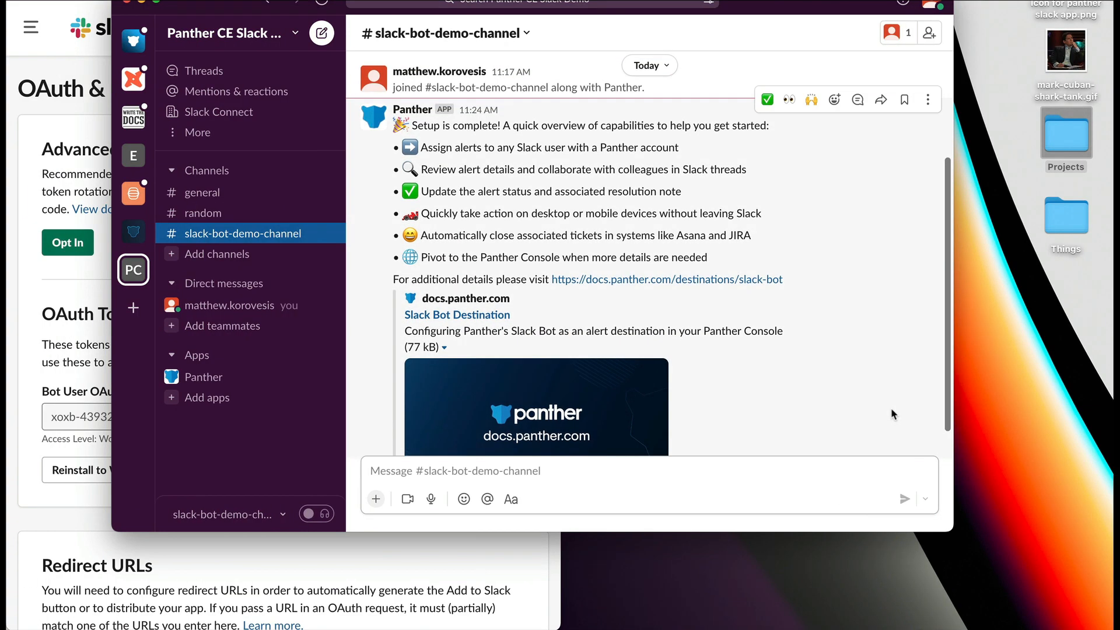
pyautogui.scroll(-2, 891, 407)
# Return to Panther in Chrome and finish the destination setup
pyautogui.moveTo(445, 600)
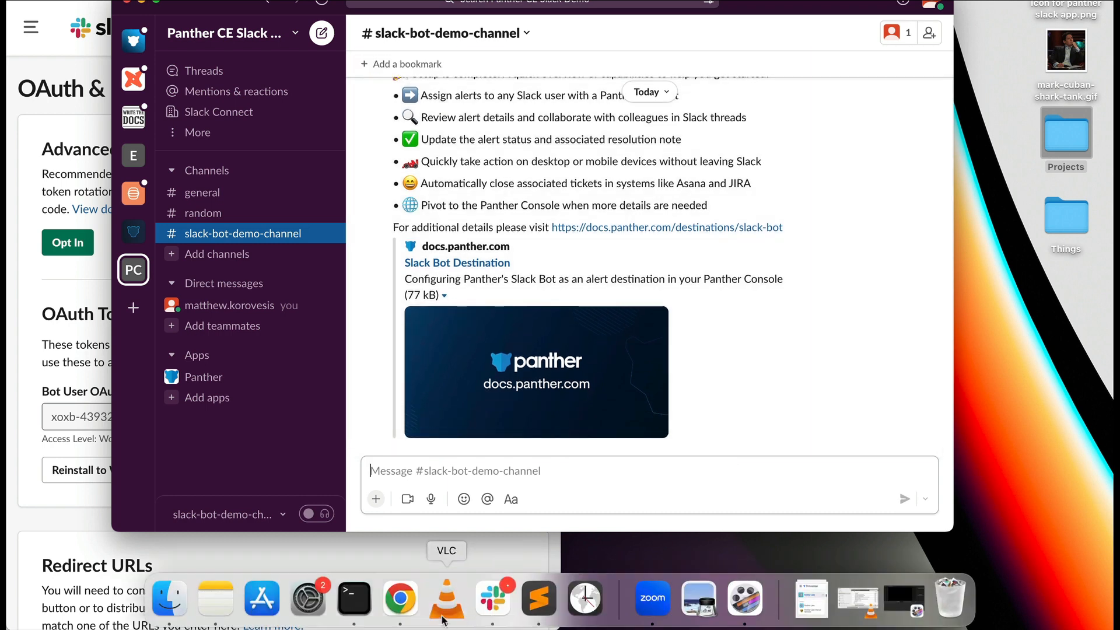
pyautogui.rightClick(398, 600)
pyautogui.click(478, 352)
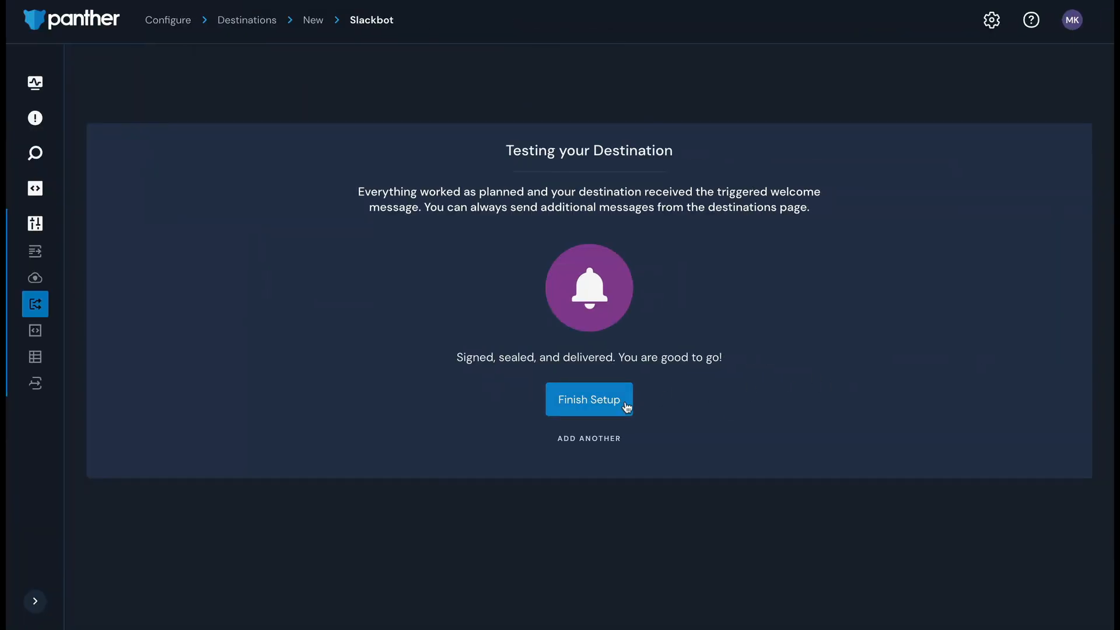
pyautogui.click(621, 399)
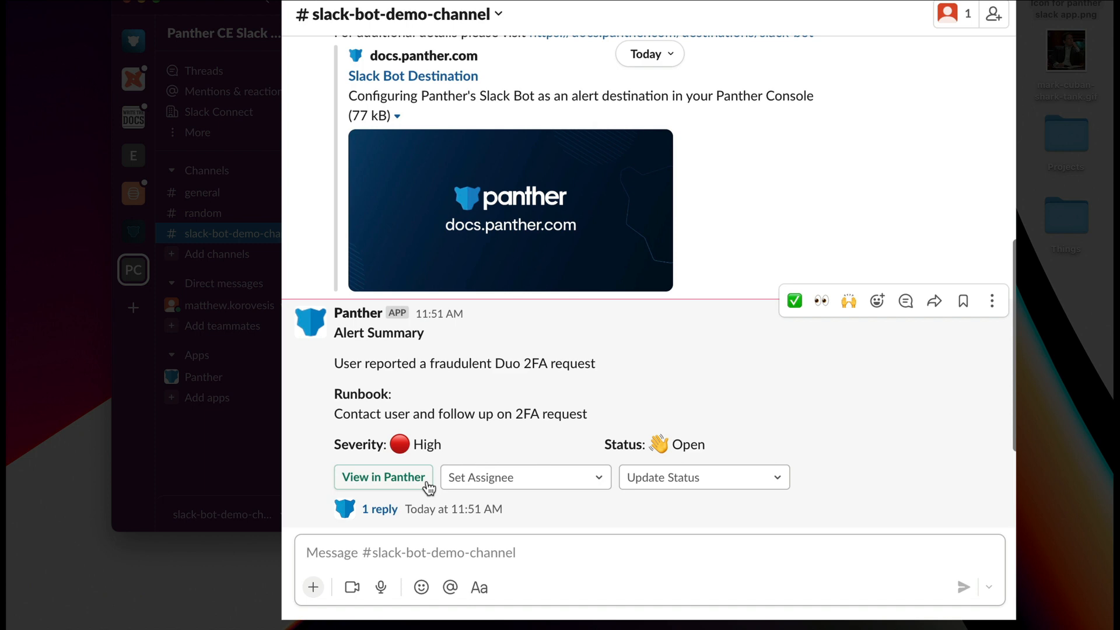
# In Slack, update the fraudulent Duo 2FA alert's status to Resolved with the resolution reason "User marked fraud by mistake"
pyautogui.click(603, 478)
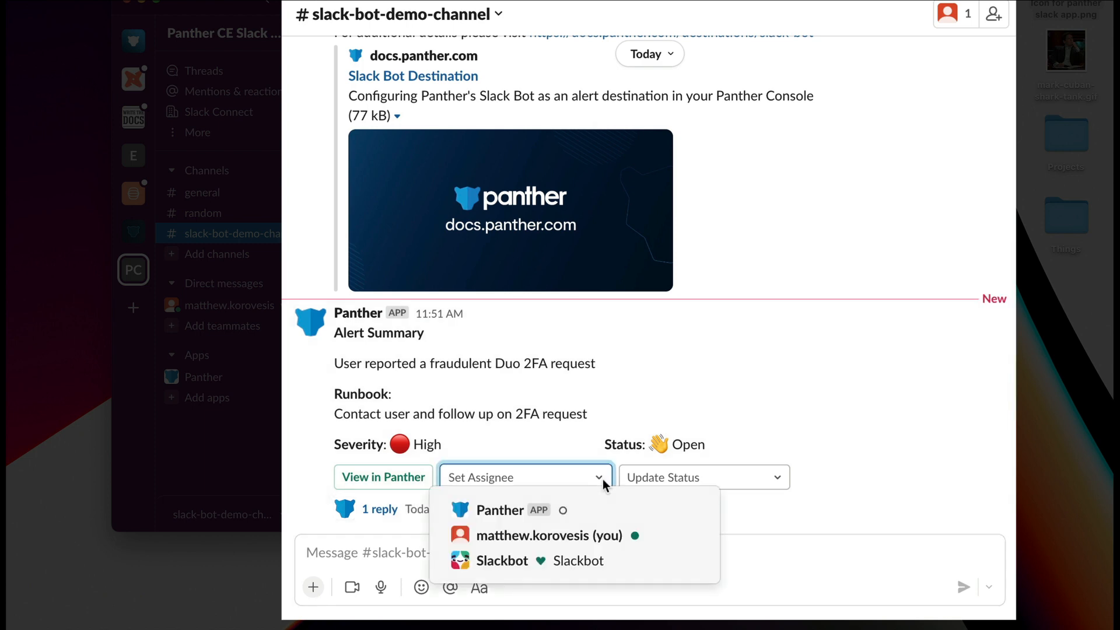
pyautogui.click(778, 478)
pyautogui.click(778, 478)
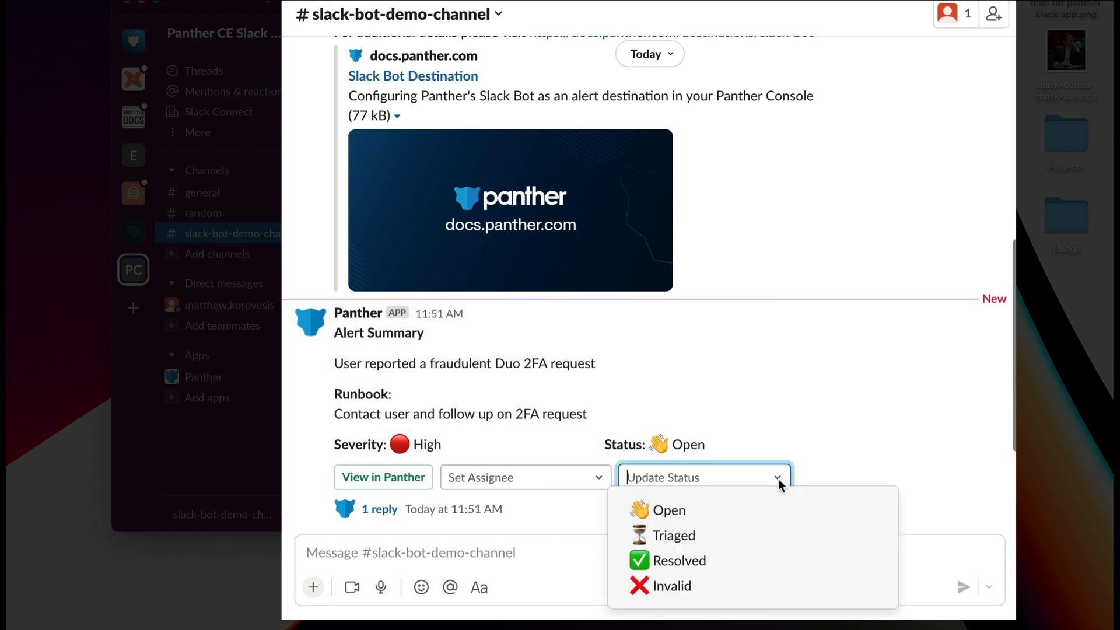
pyautogui.click(749, 561)
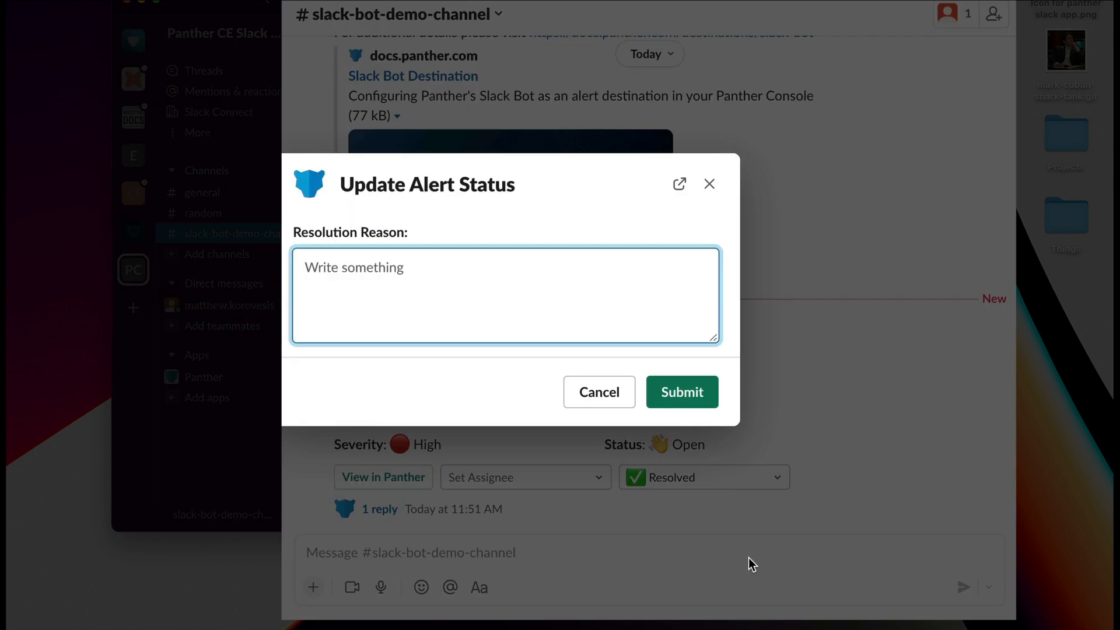
pyautogui.write('User marked fraud by mist')
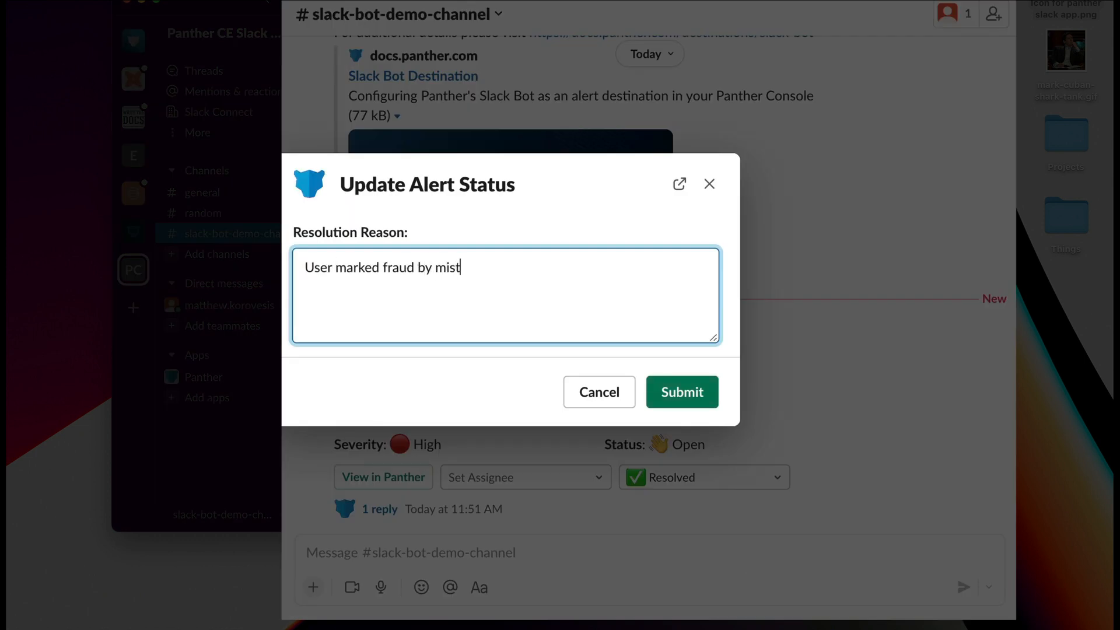
pyautogui.write('ake')
pyautogui.click(703, 390)
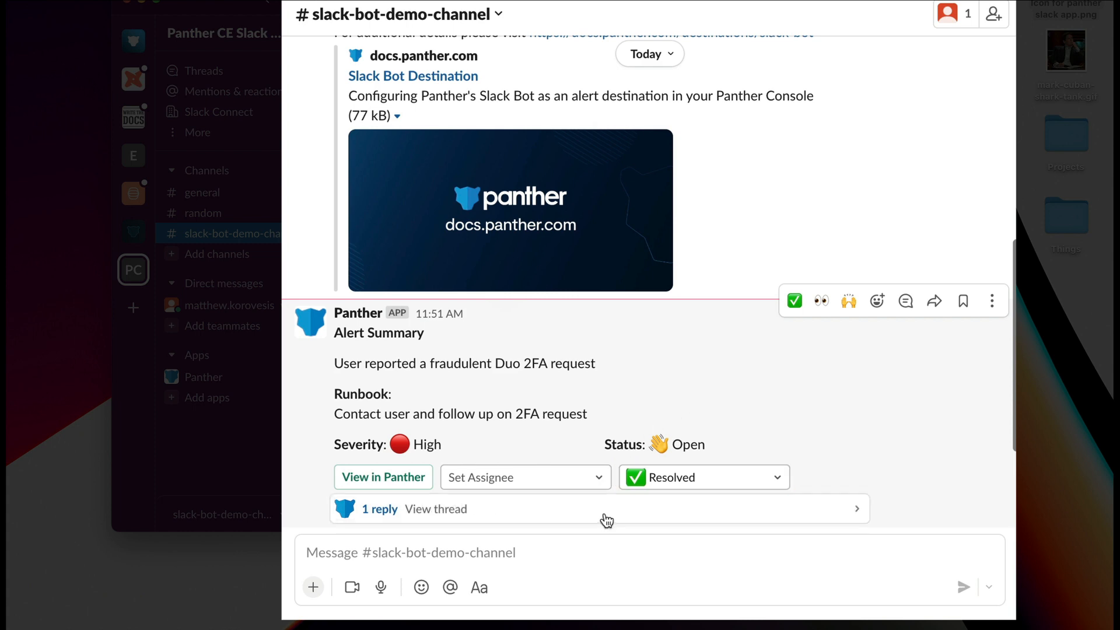
# Open the alert's thread and review its metadata and status replies
pyautogui.click(605, 516)
pyautogui.scroll(-5, 875, 472)
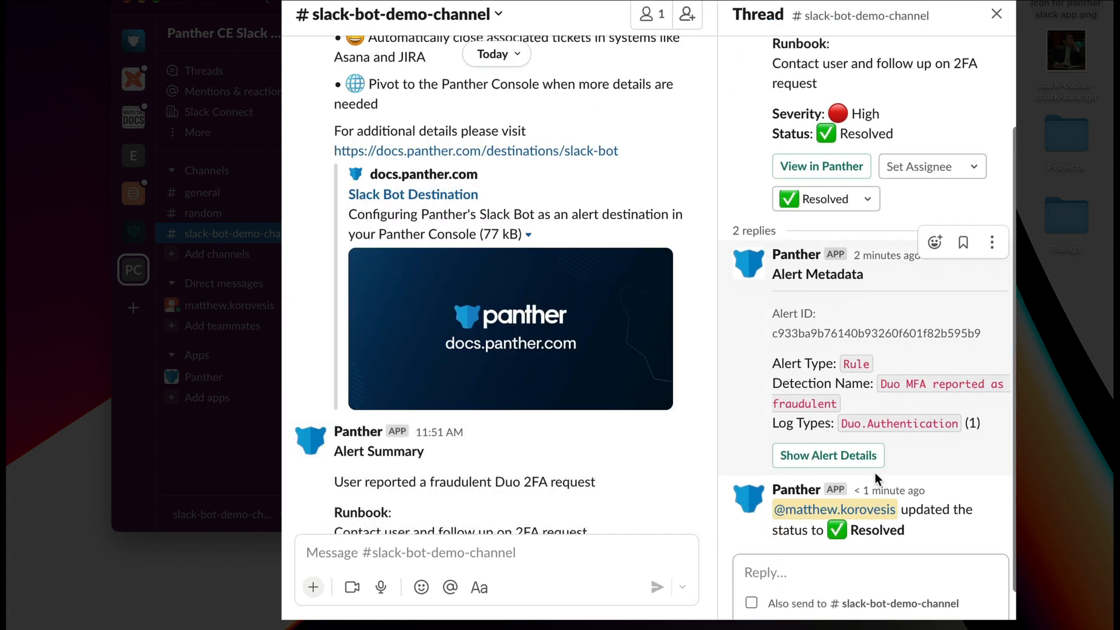